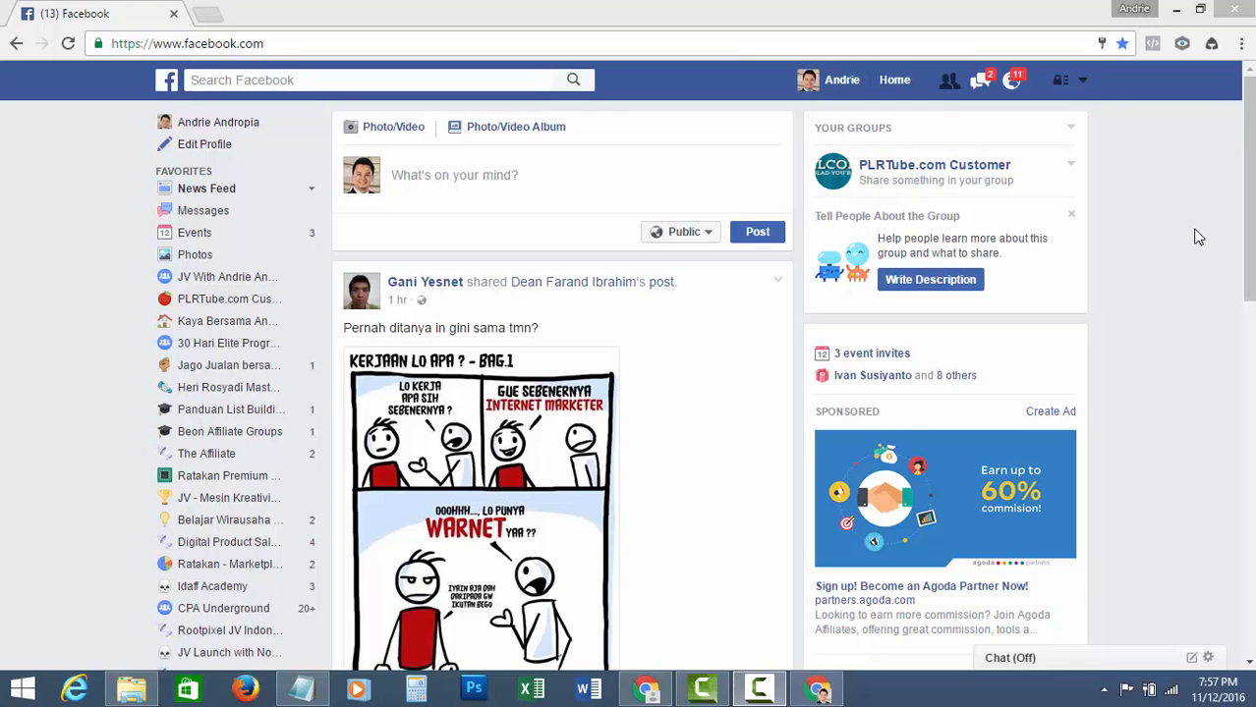
left_click(1082, 80)
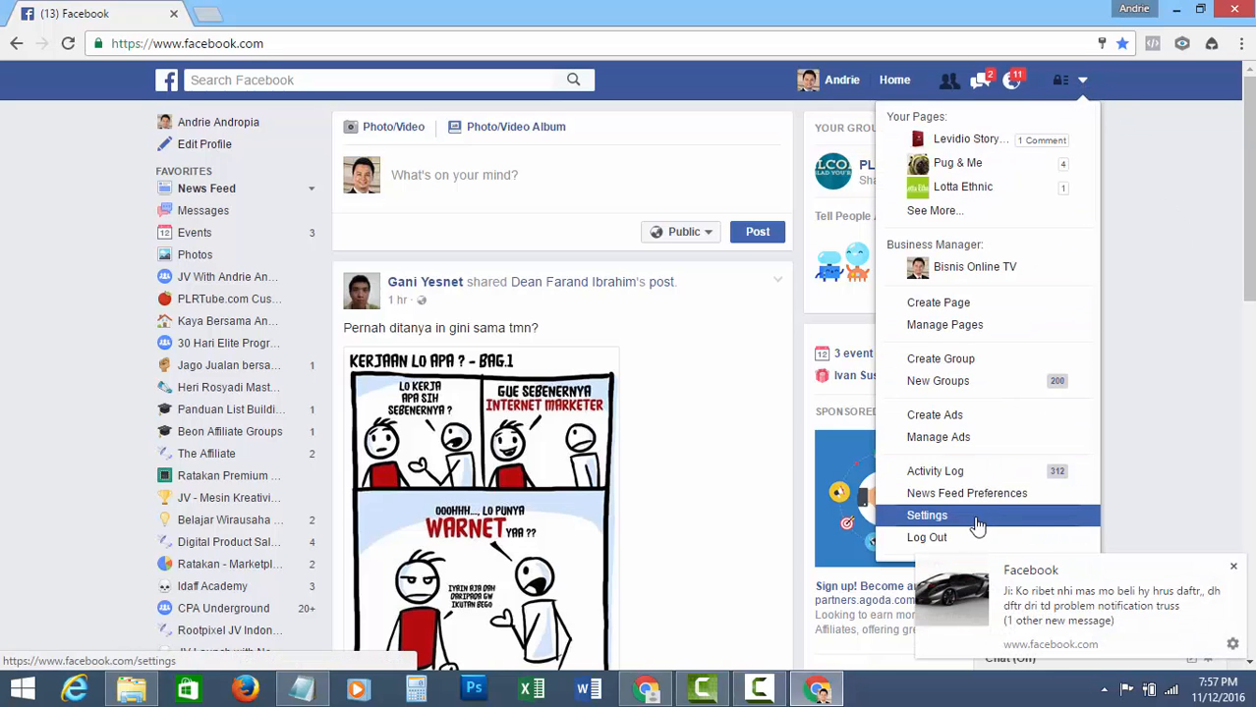
left_click(1120, 370)
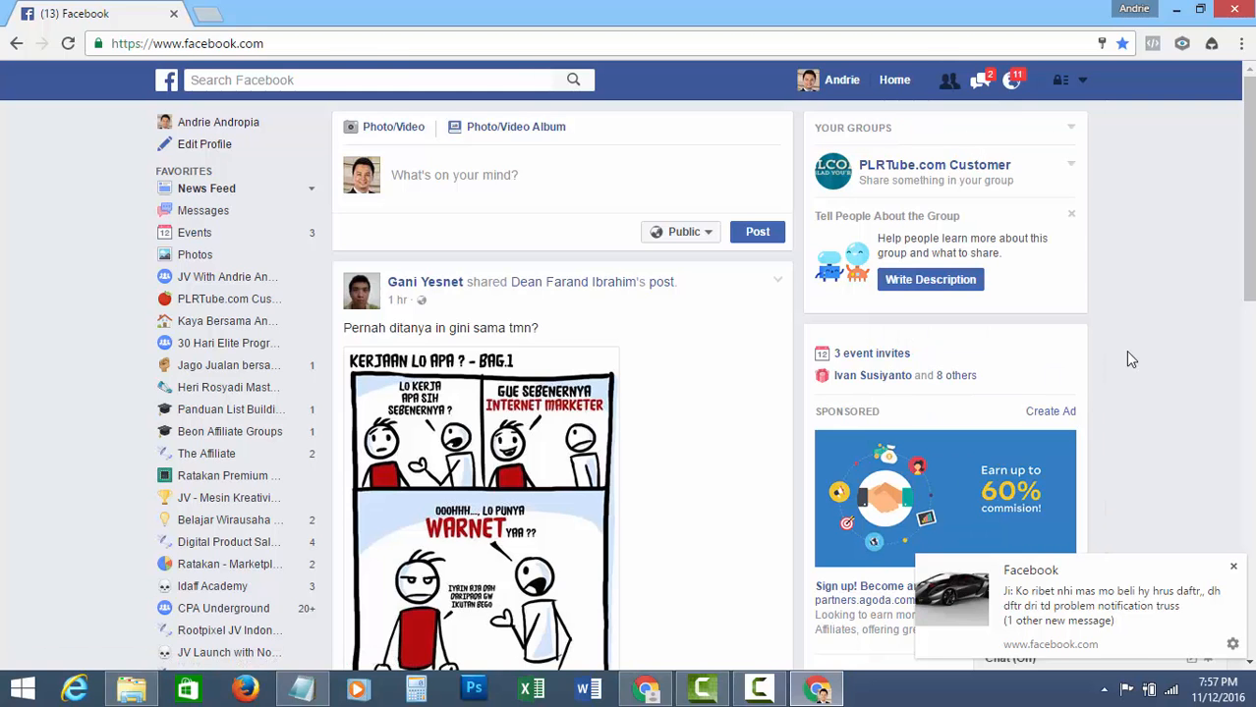
- Search Google in a new browser tab for "cara iklan facebook tanpa kartu kredit"
left_click(207, 13)
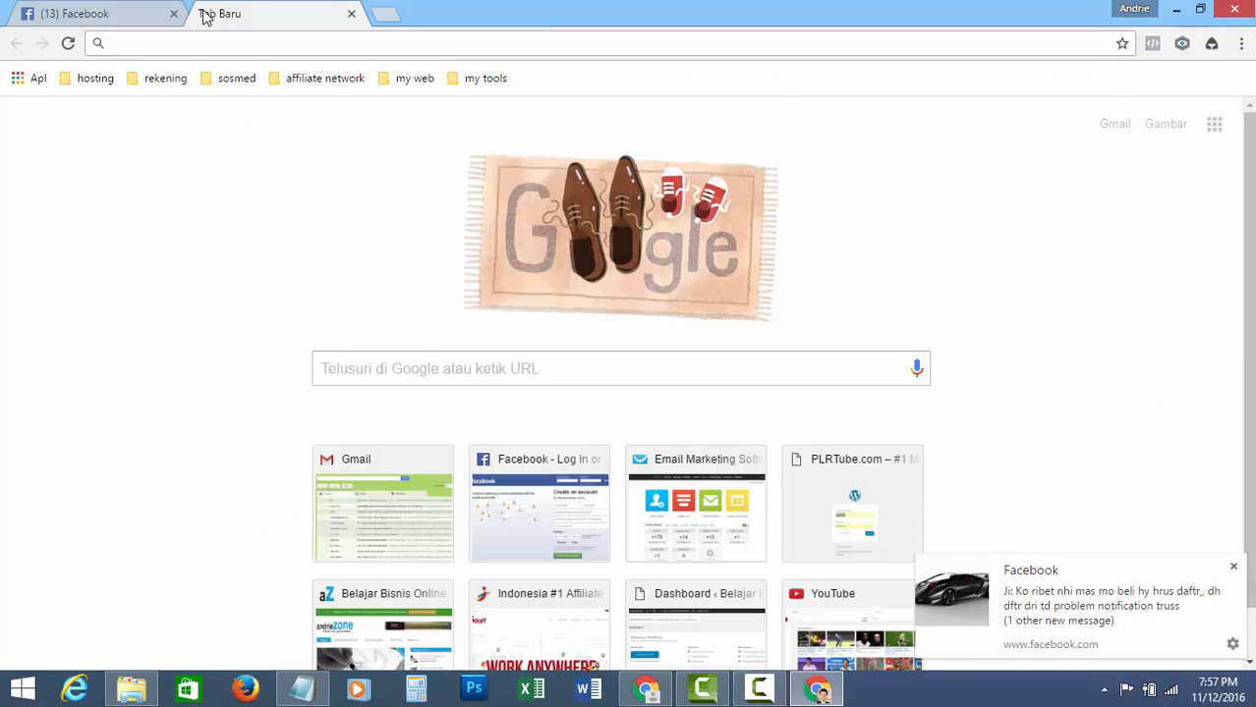
type("cara ")
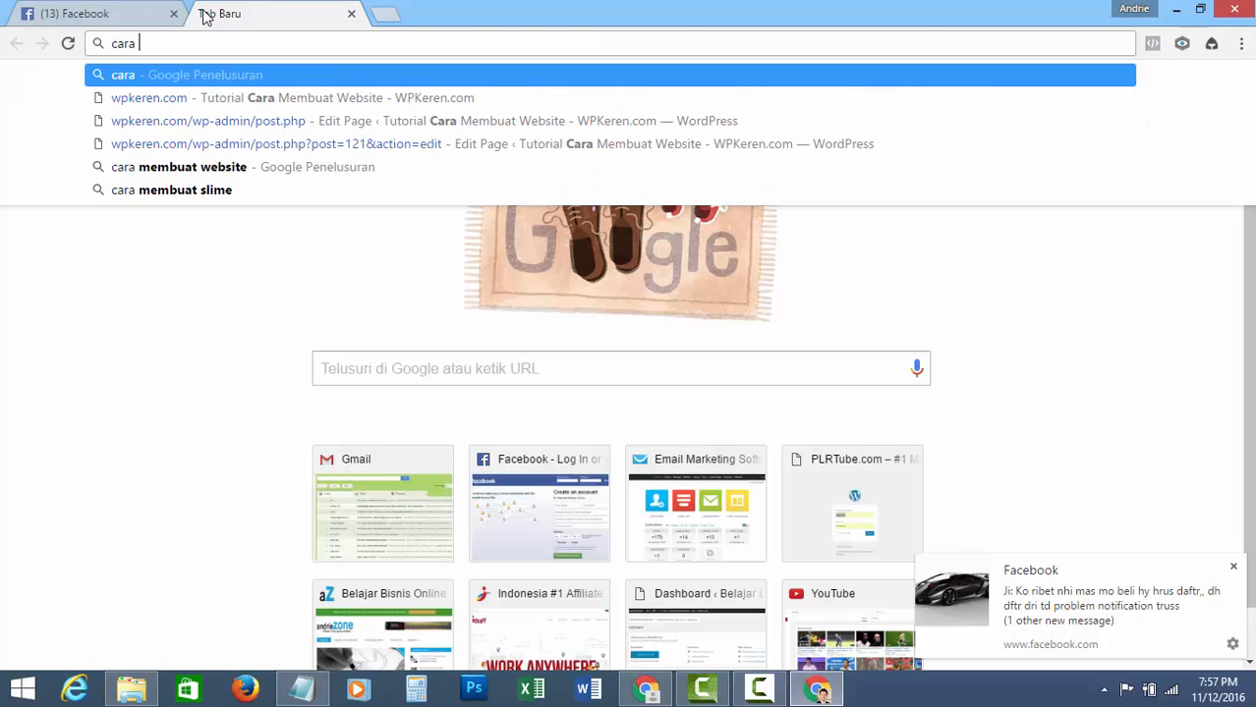
type("iklan mengh")
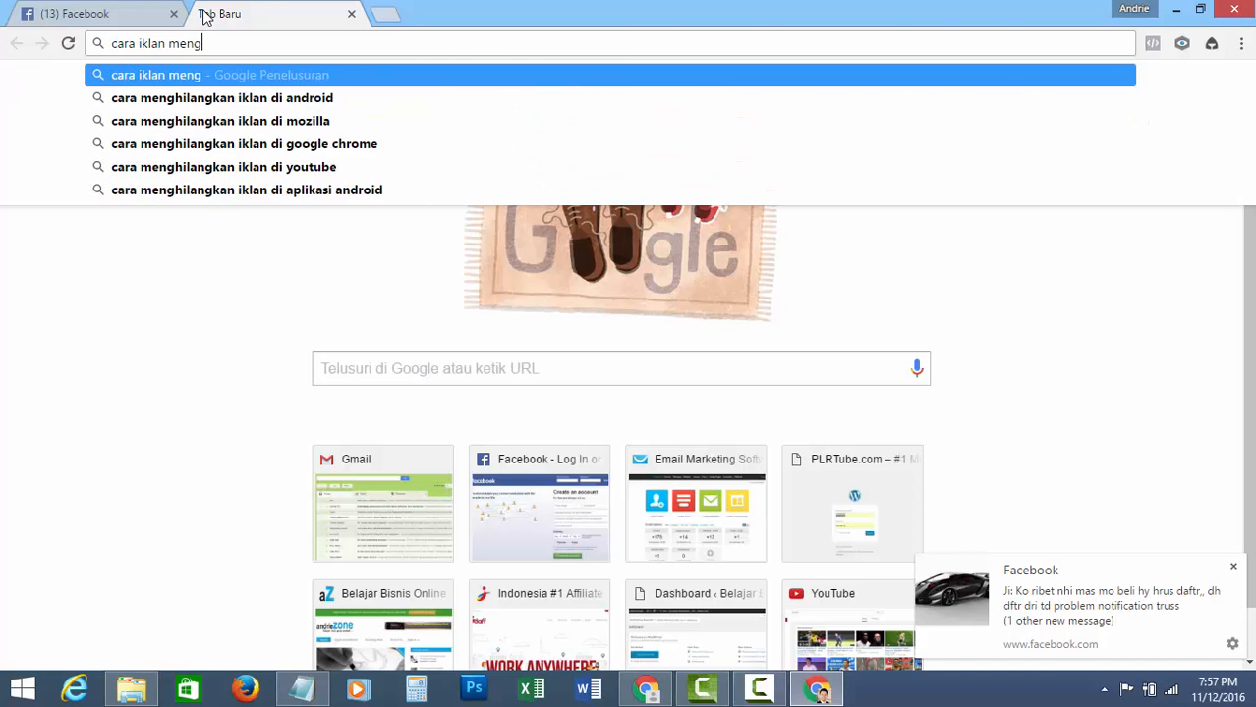
key("BackSpace")
key("BackSpace")
key("BackSpace")
key("BackSpace")
key("BackSpace")
type("f")
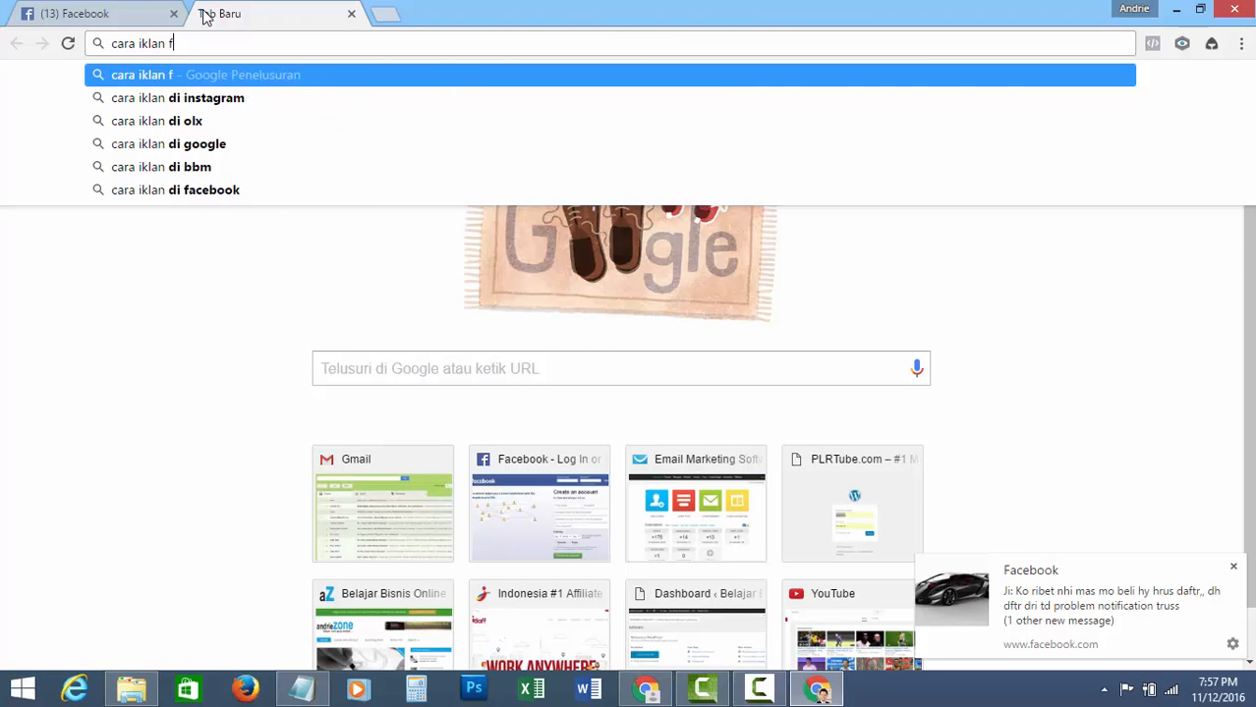
type("acebook tan")
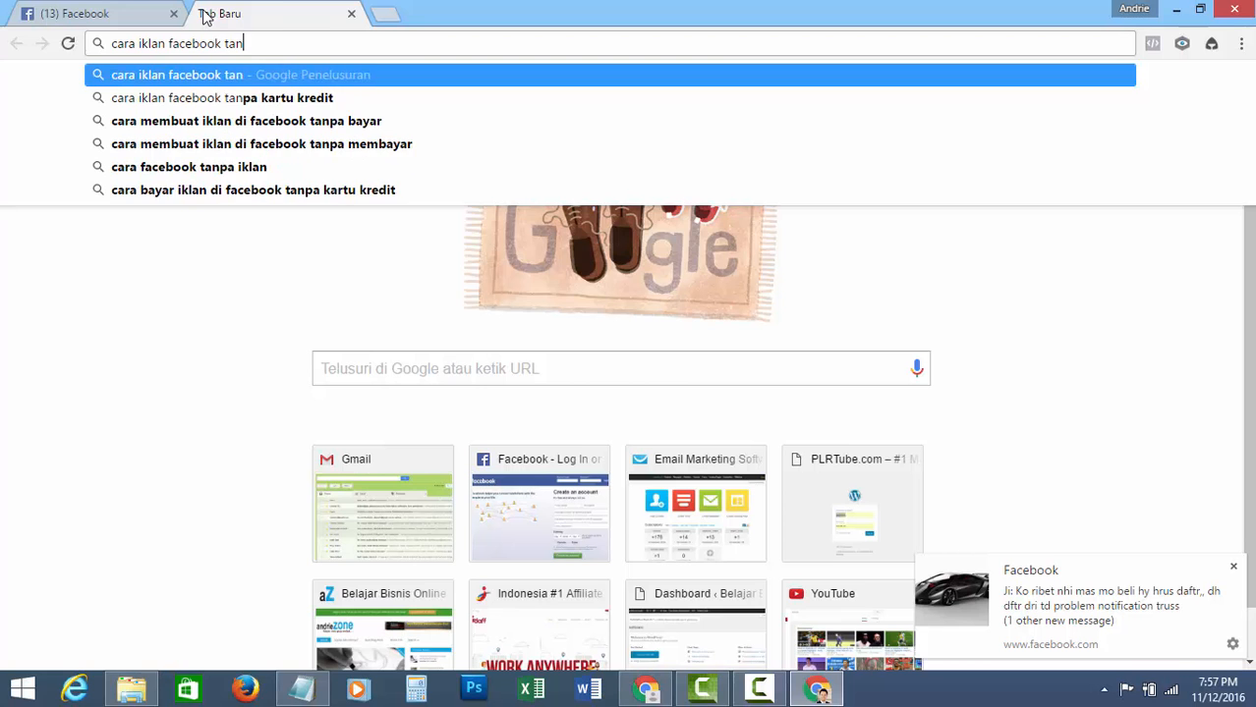
key("Down")
key("Return")
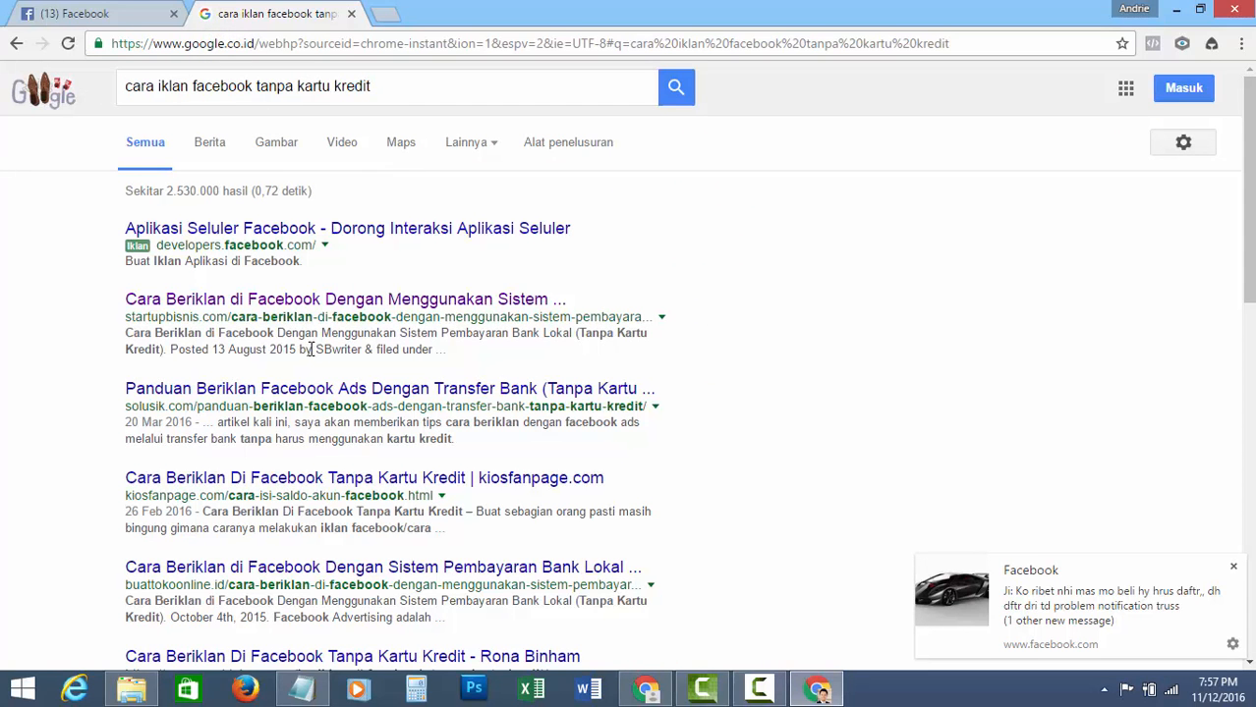
- Open the startupbisnis.com article on advertising on Facebook with local bank payments, dismiss its sign-up popup and examine the payment steps
left_click(374, 303)
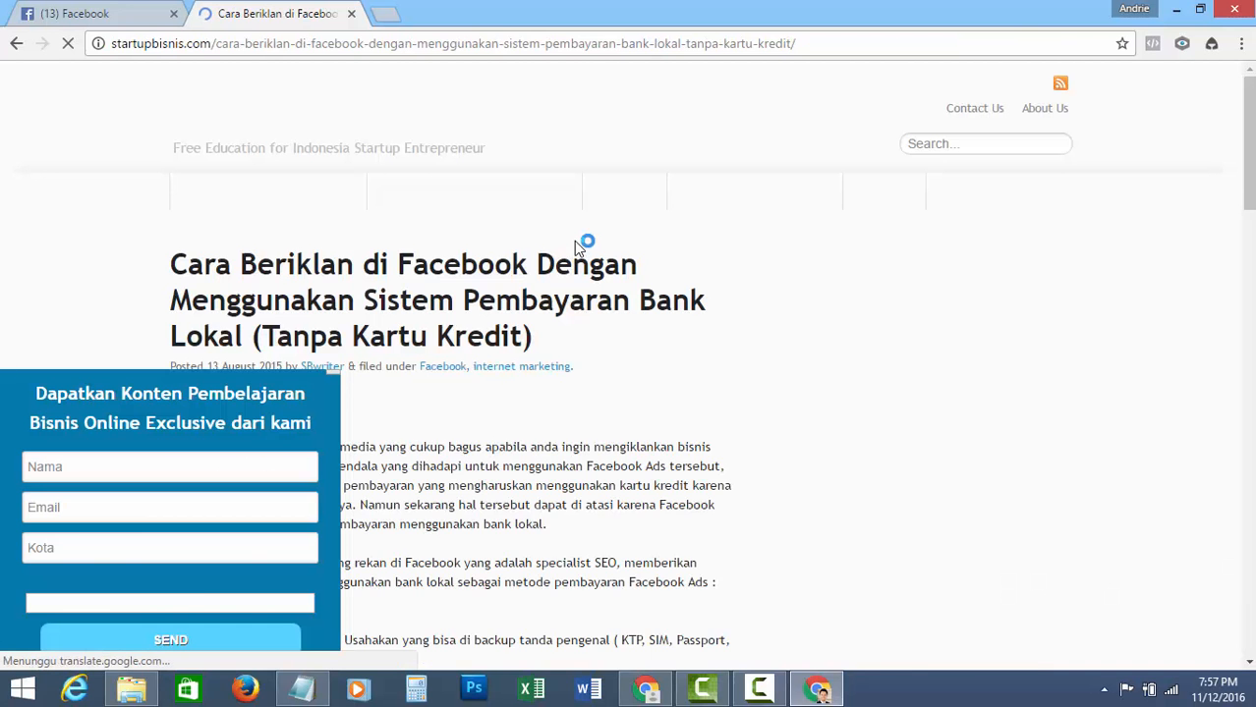
scroll(550, 285, "down", 1)
scroll(543, 292, "down", 10)
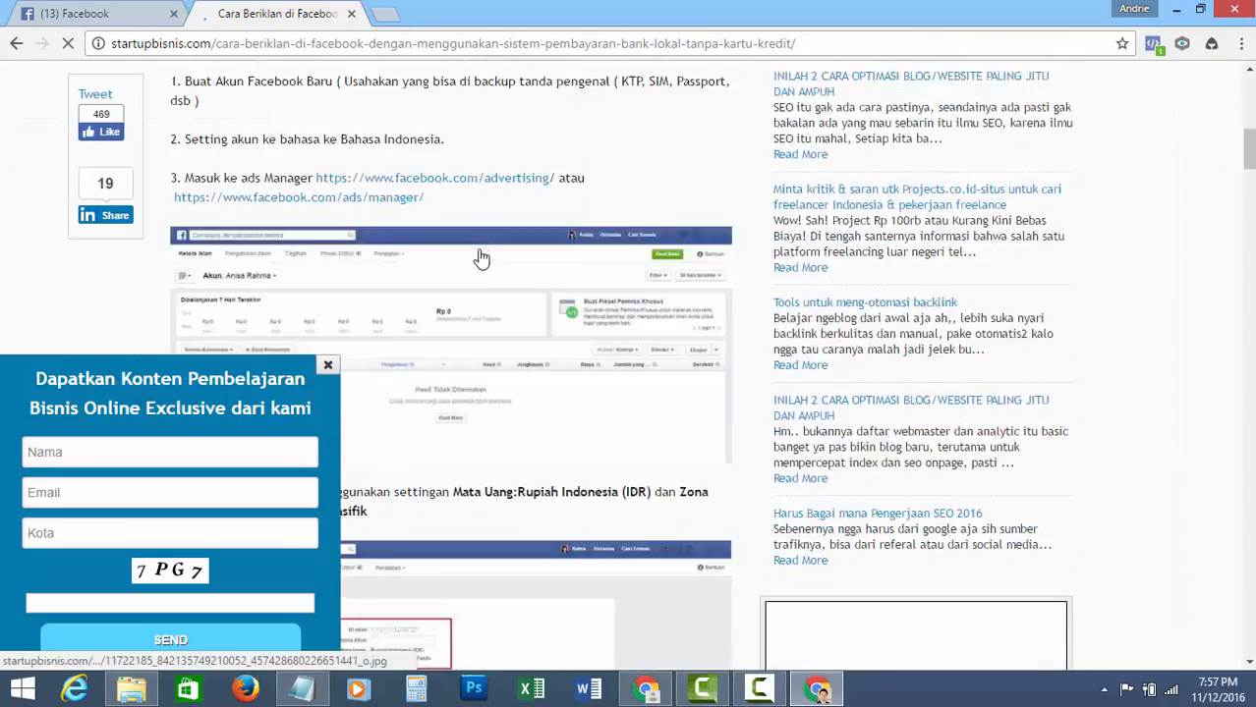
left_click(334, 366)
scroll(476, 319, "down", 4)
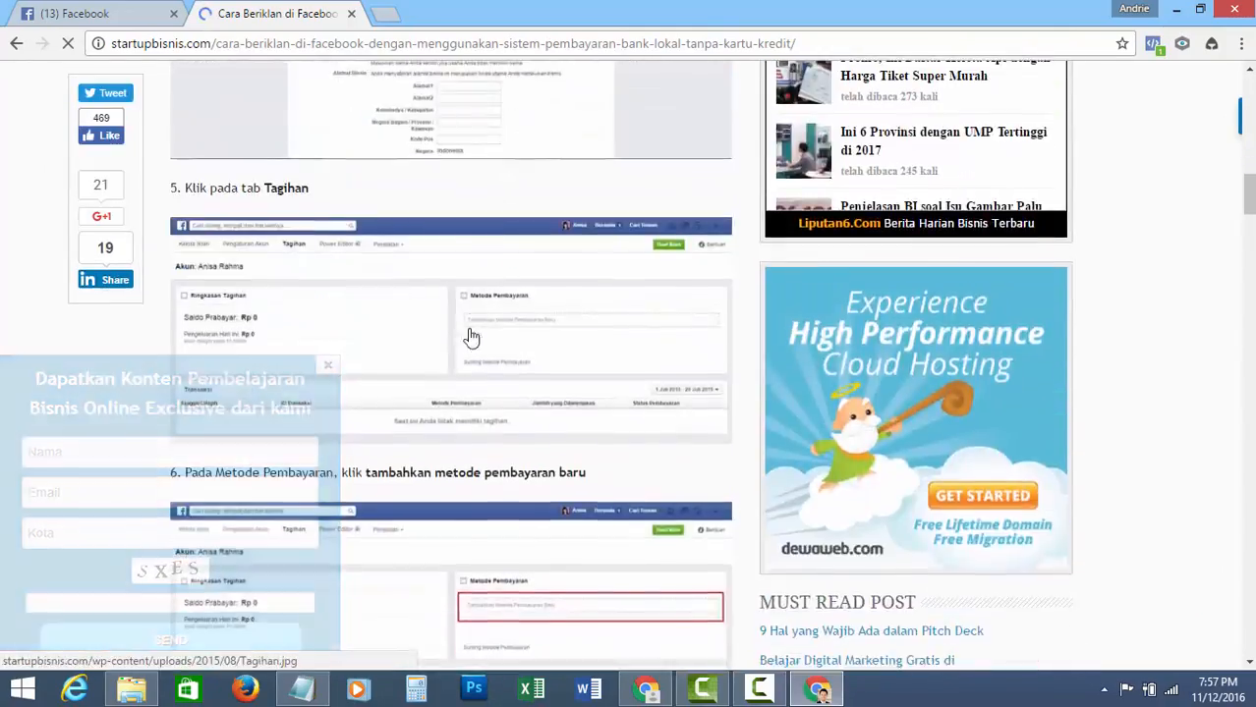
scroll(447, 352, "down", 15)
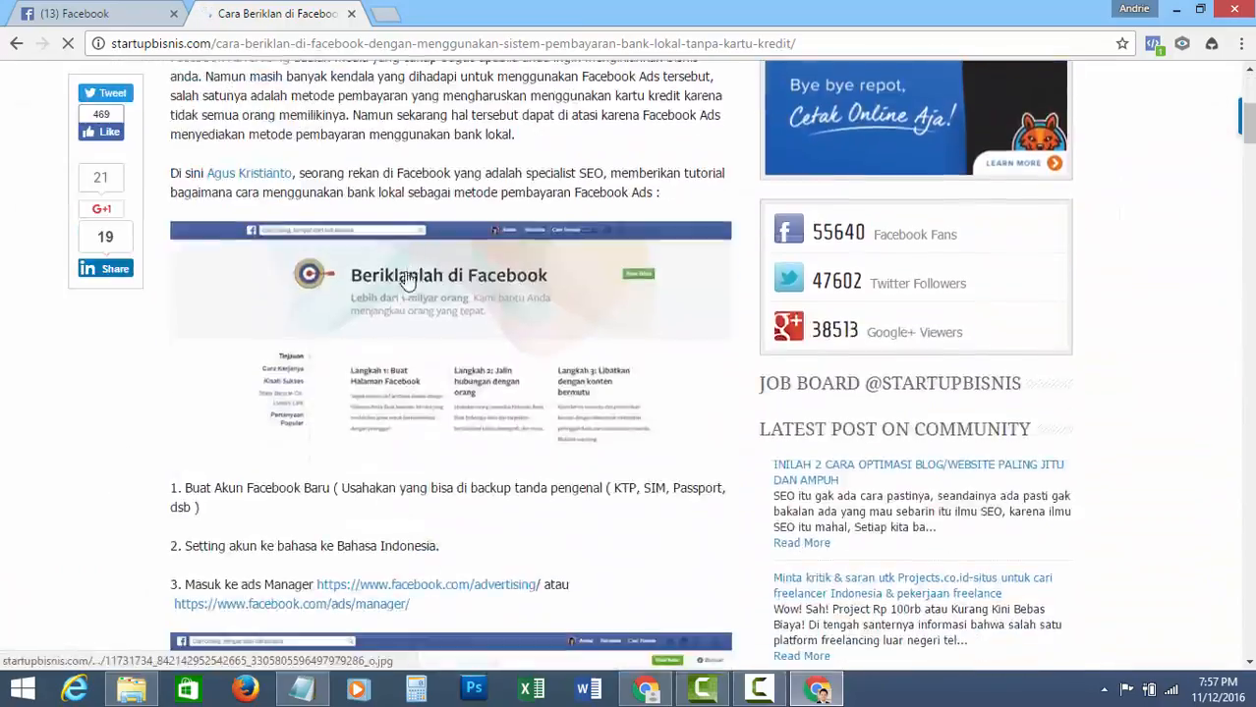
scroll(401, 290, "down", 12)
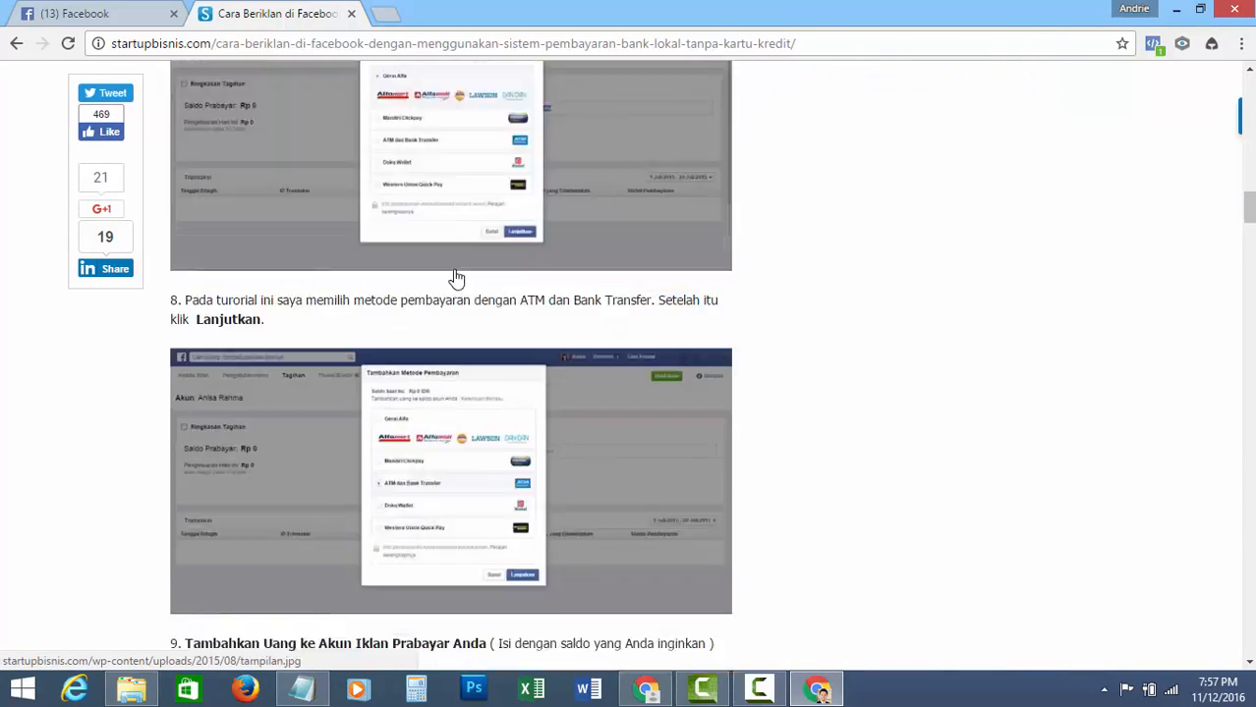
scroll(455, 270, "down", 8)
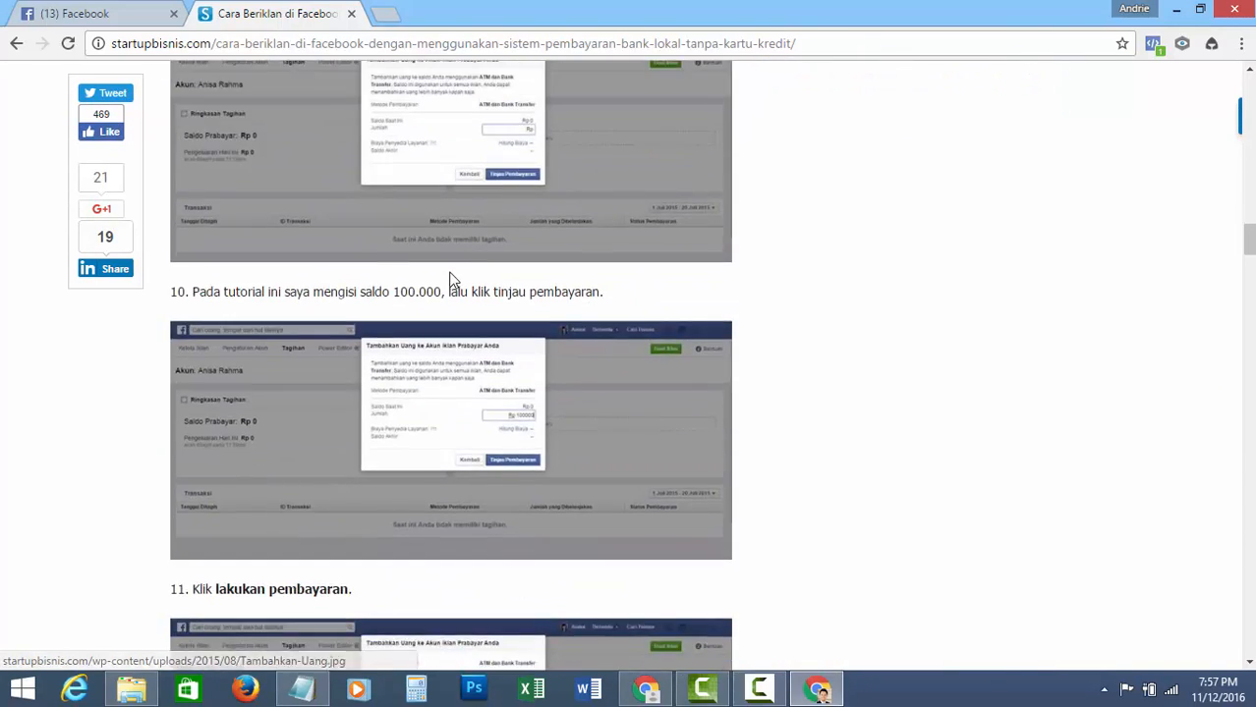
- Return to the Facebook tab and open the Bisnis Online TV business account
left_click(106, 16)
left_click(1081, 81)
left_click(995, 281)
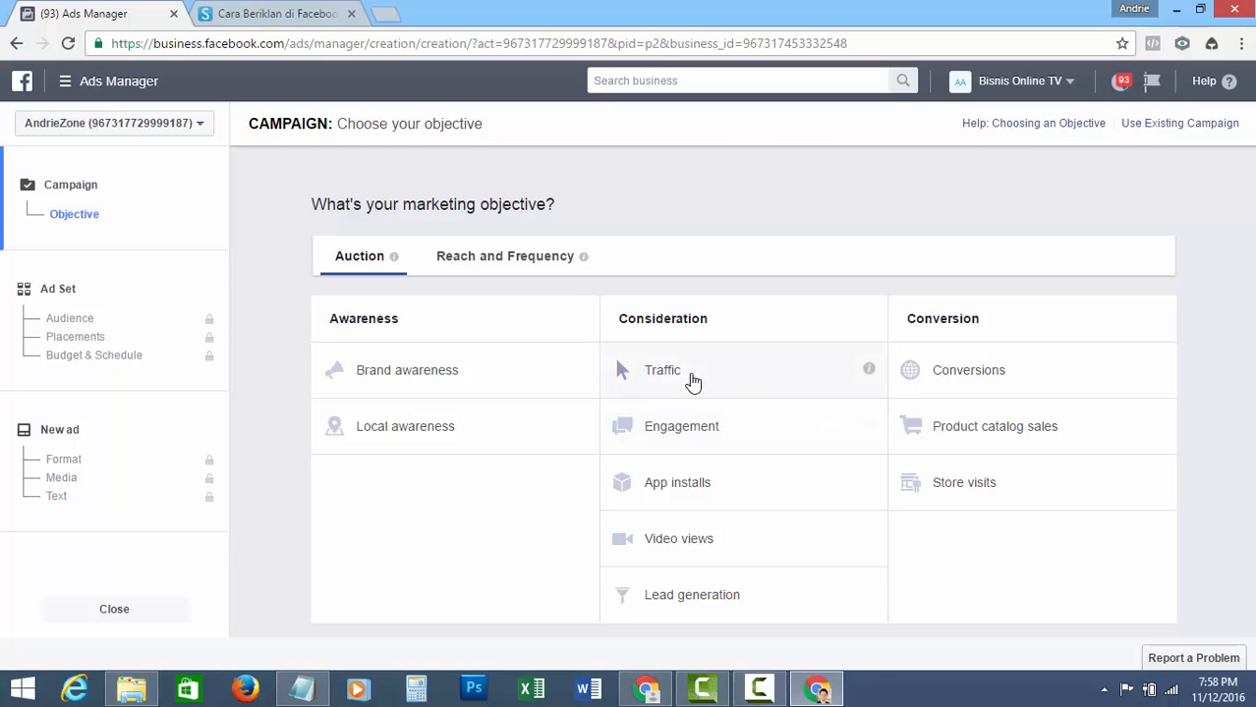
- Choose Traffic as the campaign's marketing objective and continue to the ad set with the campaign name Traffic
left_click(706, 379)
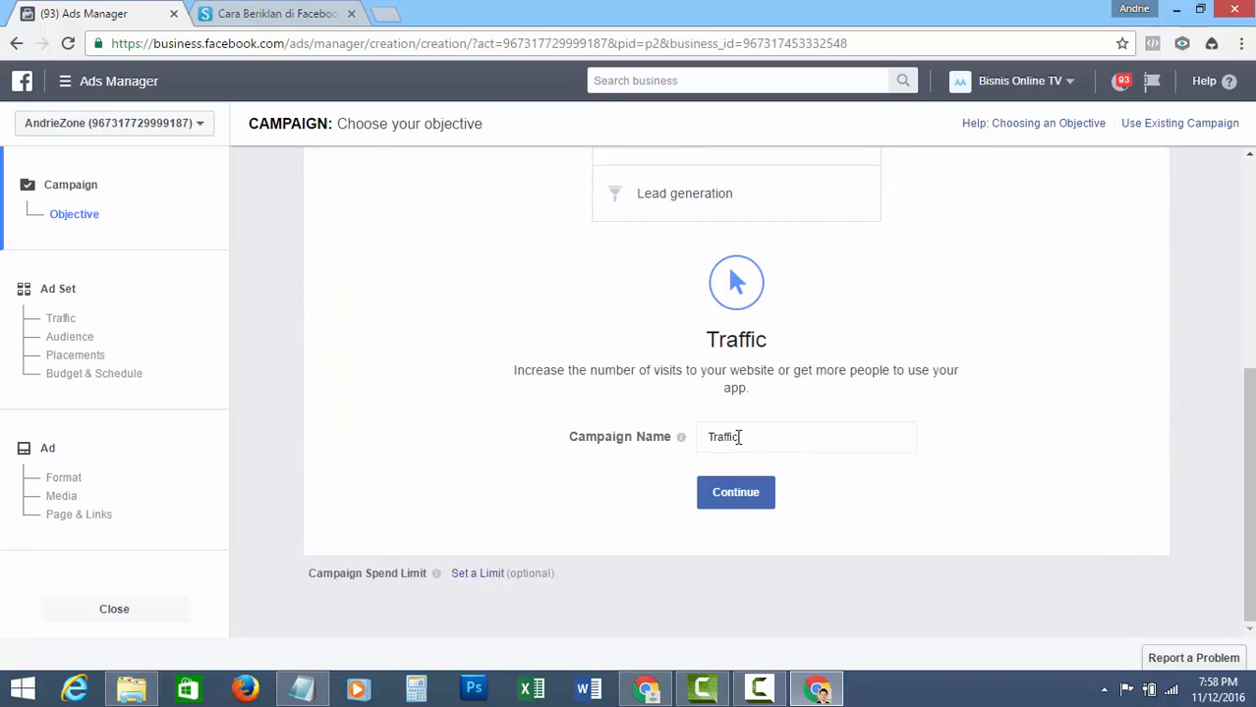
left_click(746, 496)
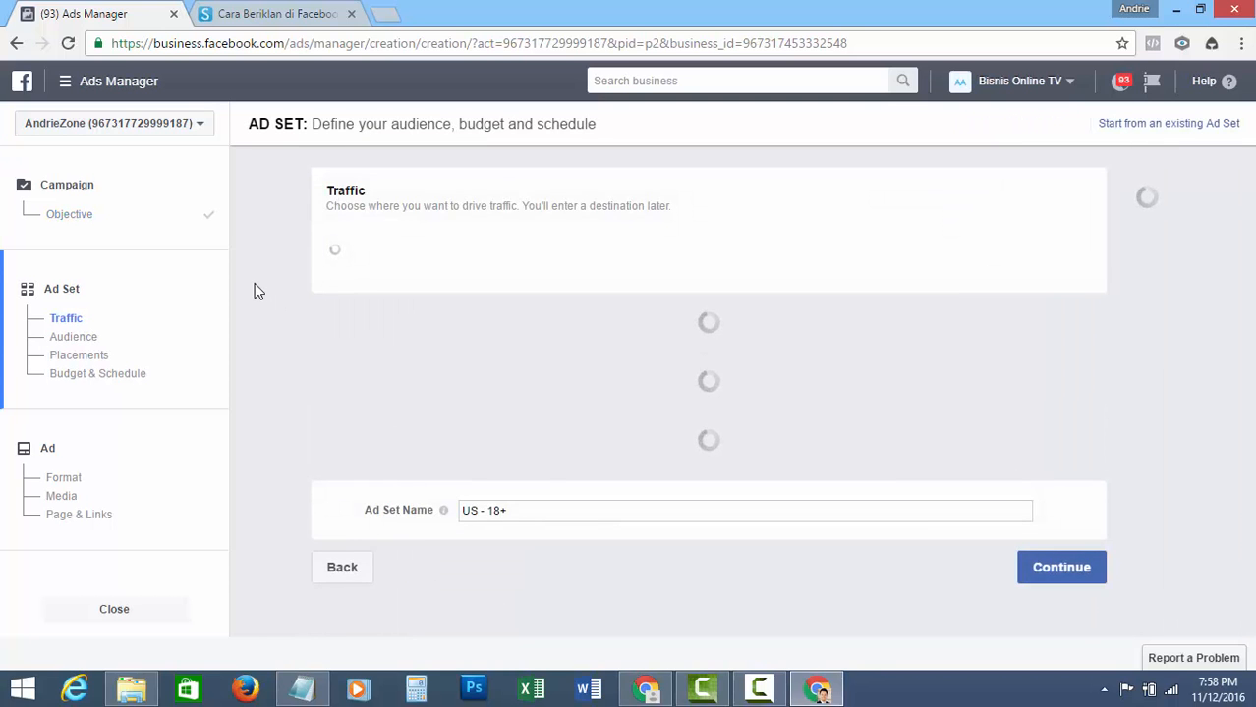
- Replace United States with Indonesia as the ad set's audience location
scroll(251, 281, "down", 2)
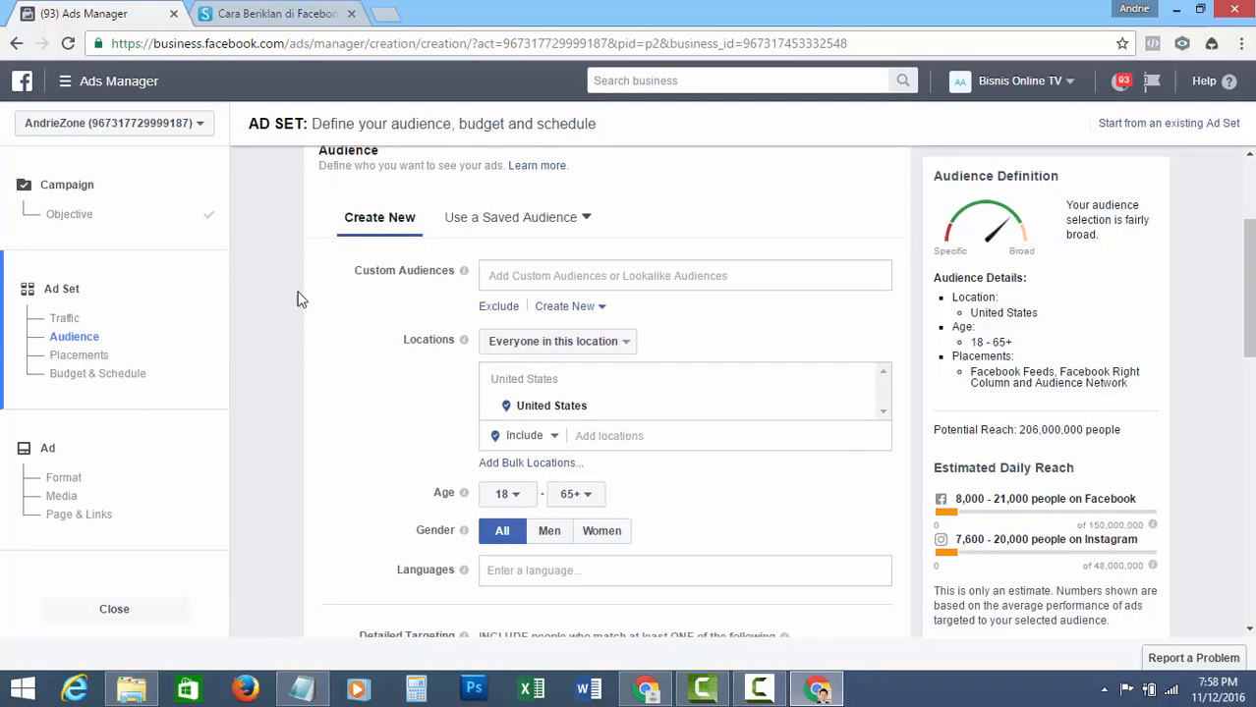
left_click(861, 407)
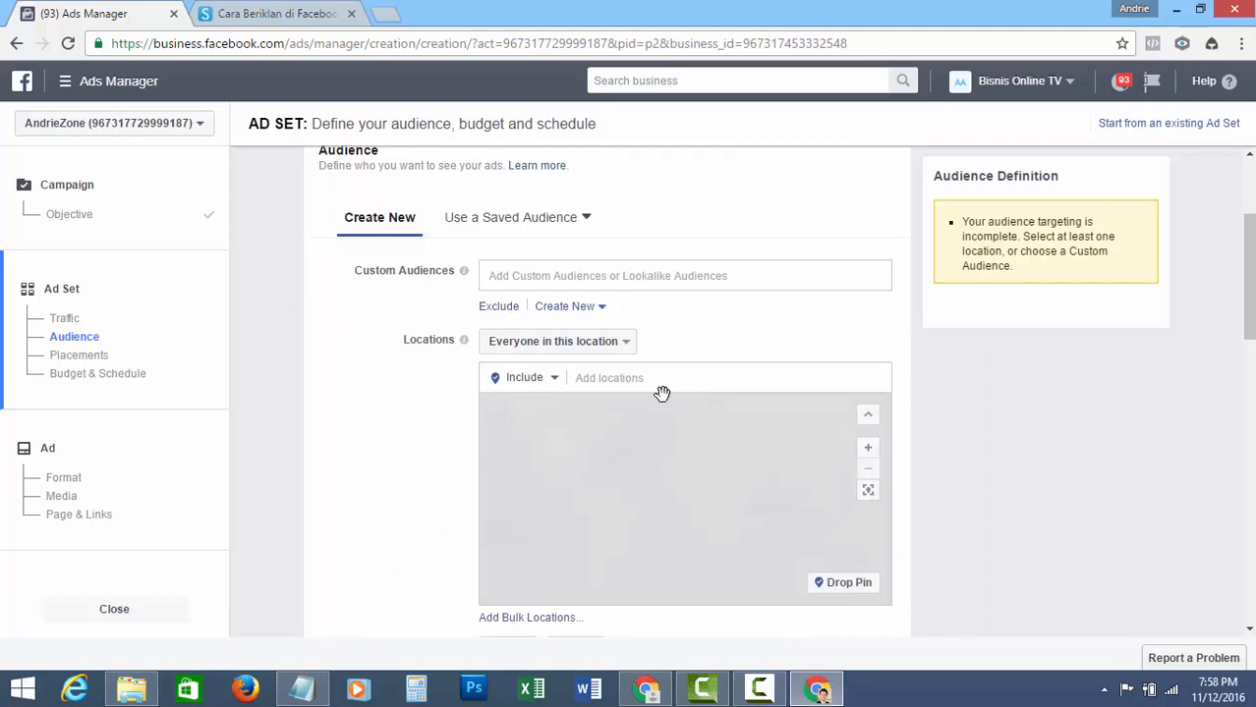
left_click(661, 383)
type("in")
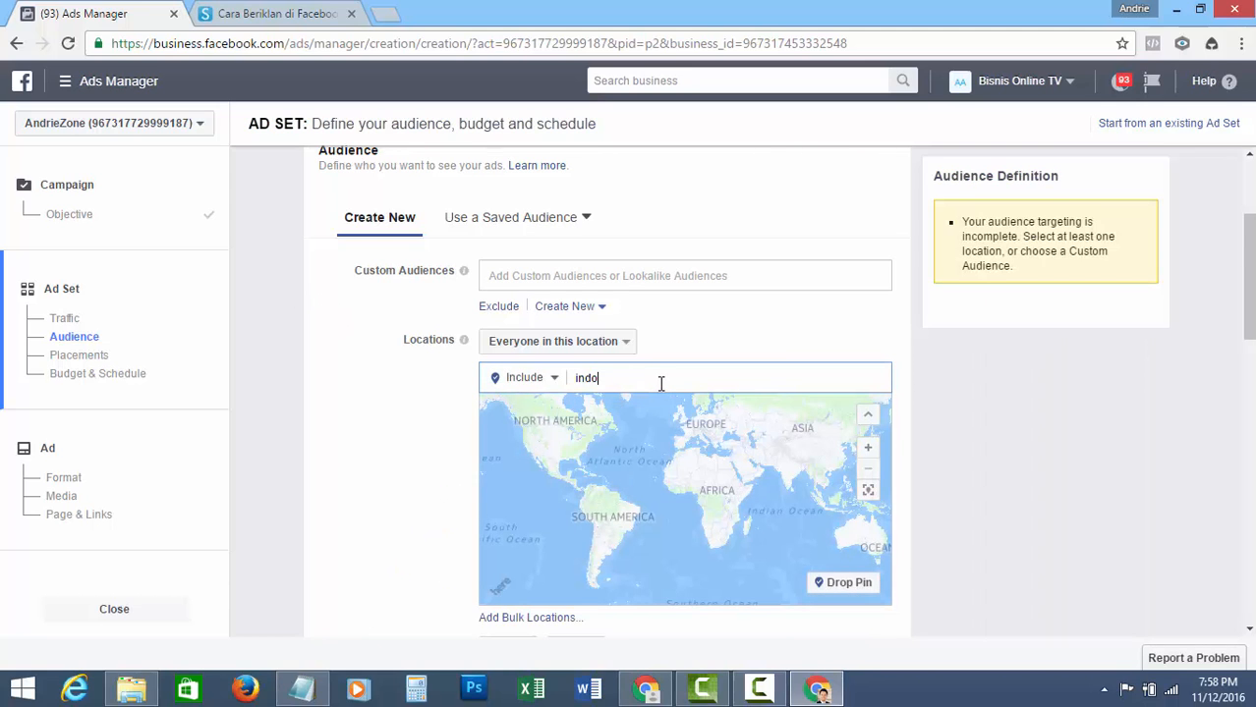
type("do")
left_click(604, 406)
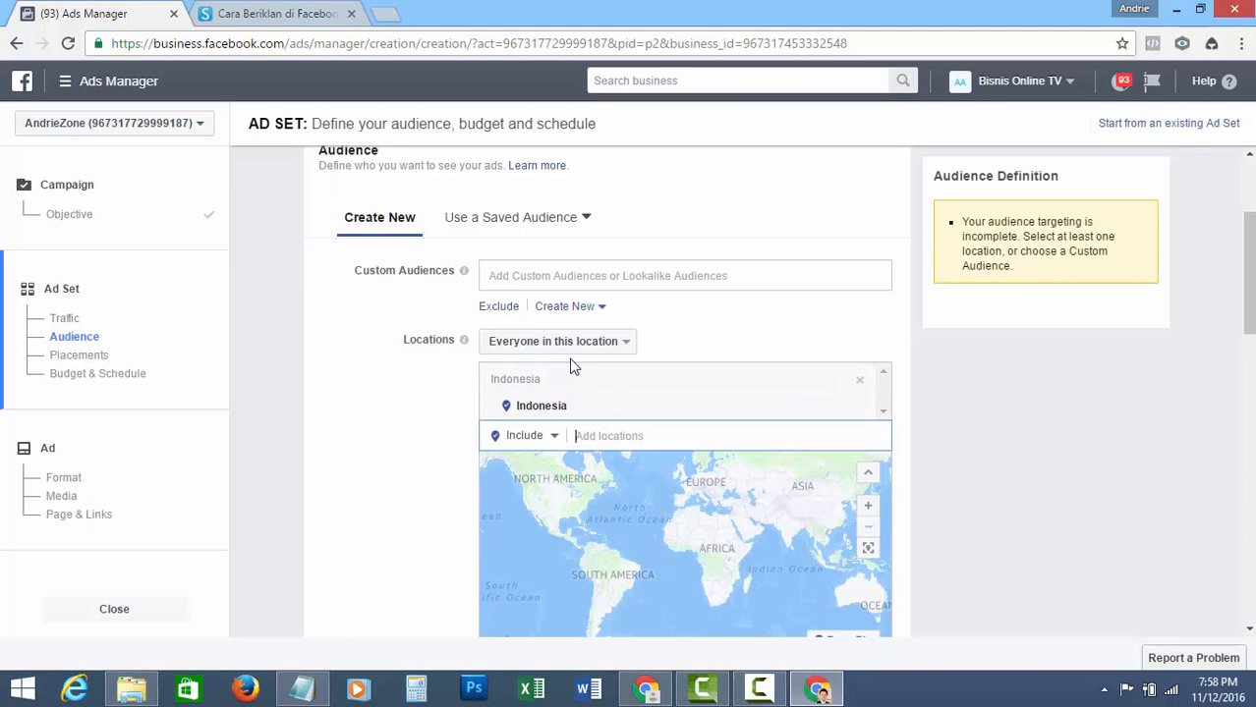
- Add the Bisnis Online interest to the audience's detailed targeting and review the audience details
scroll(283, 358, "down", 5)
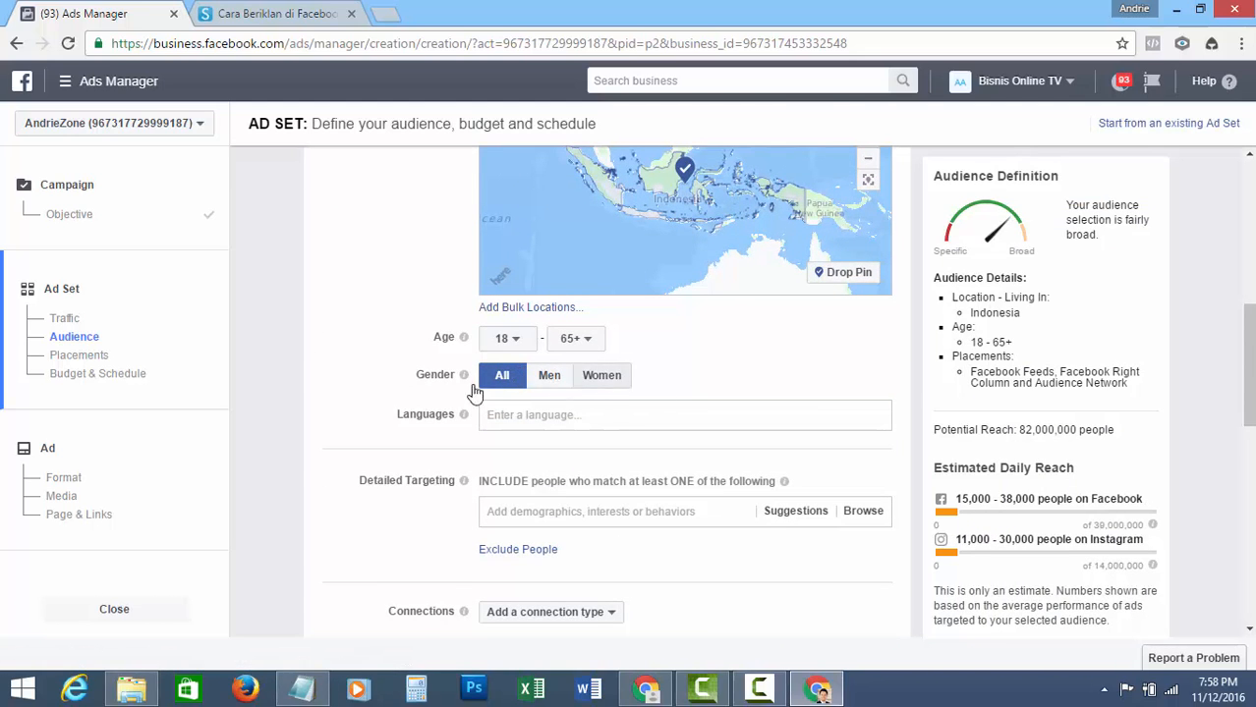
scroll(407, 395, "down", 2)
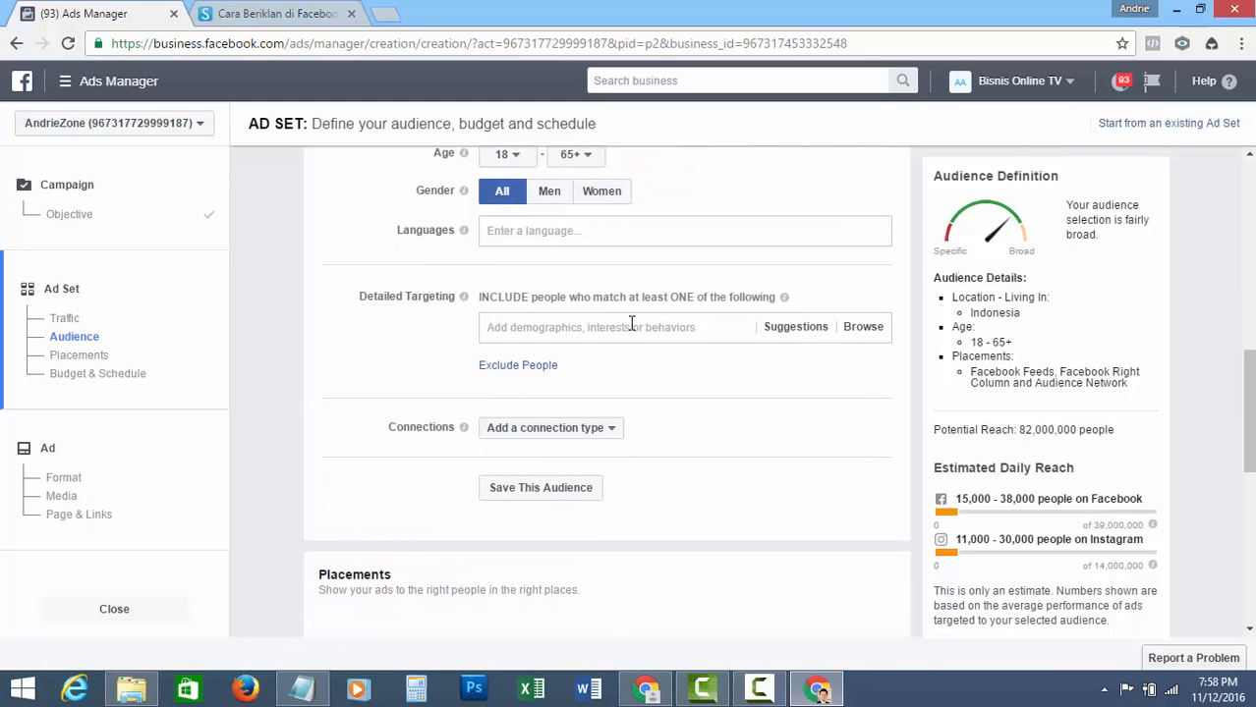
left_click(630, 325)
type("bisnis on")
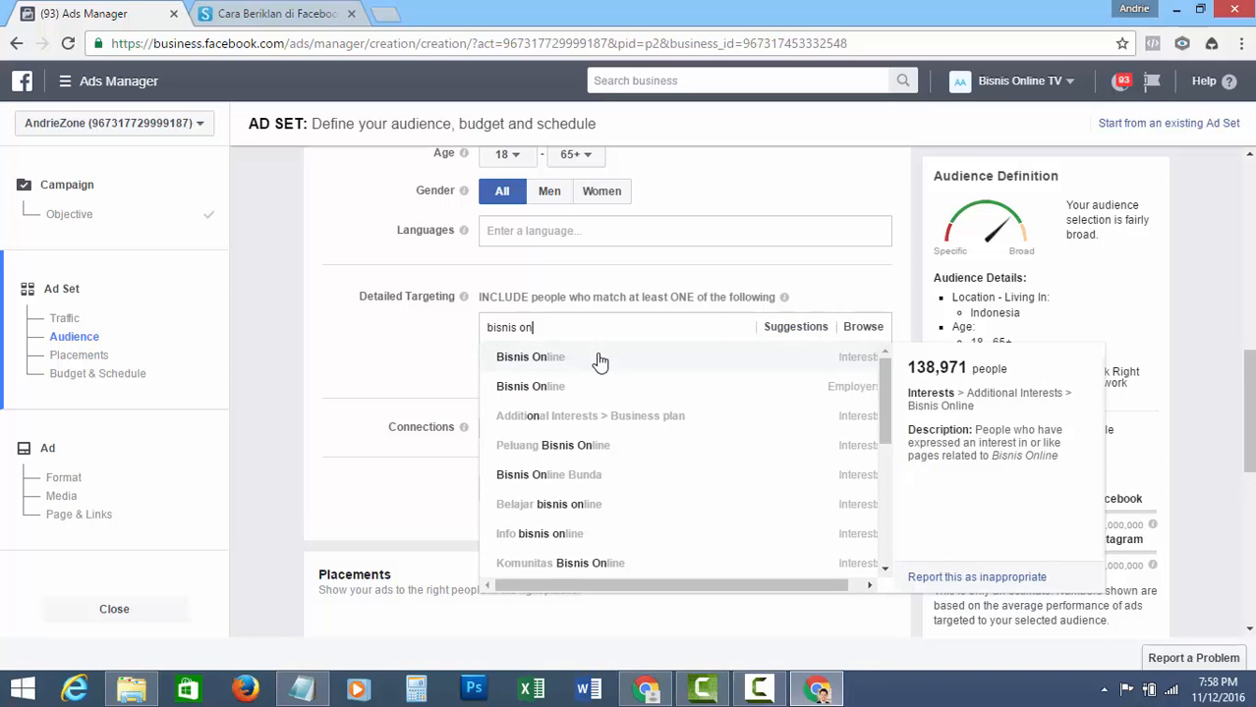
left_click(597, 357)
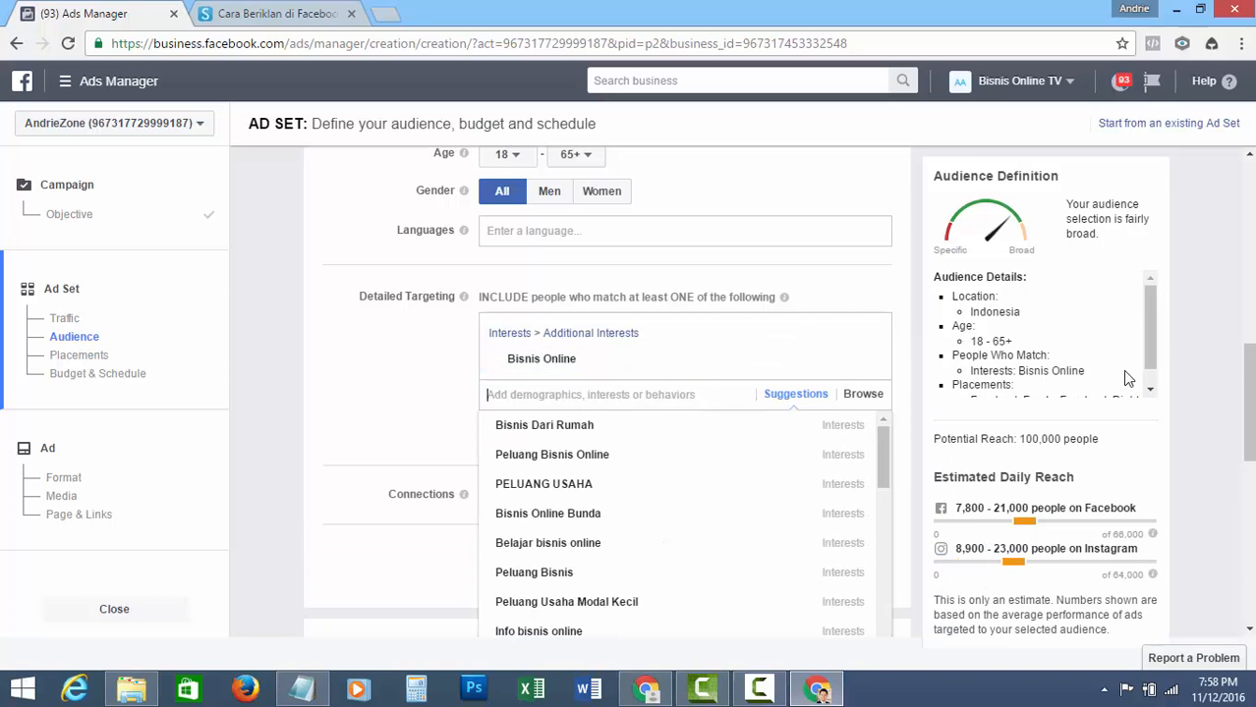
left_click(1149, 393)
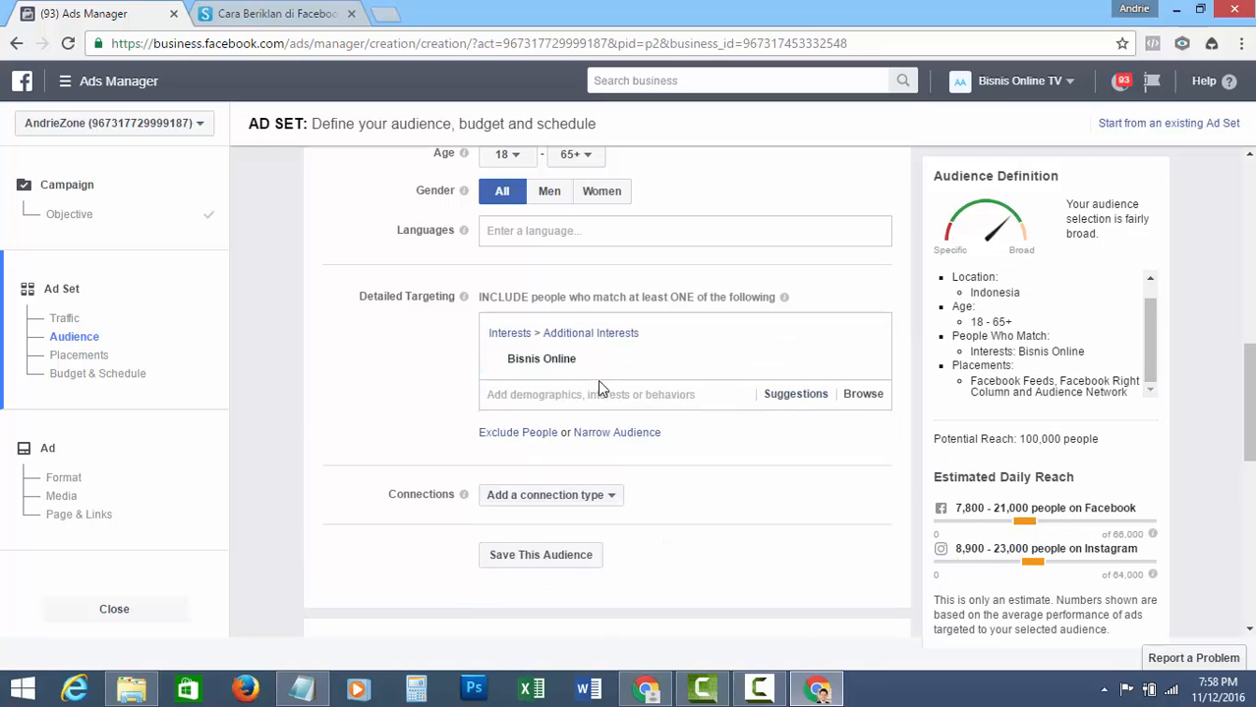
mouse_move(537, 363)
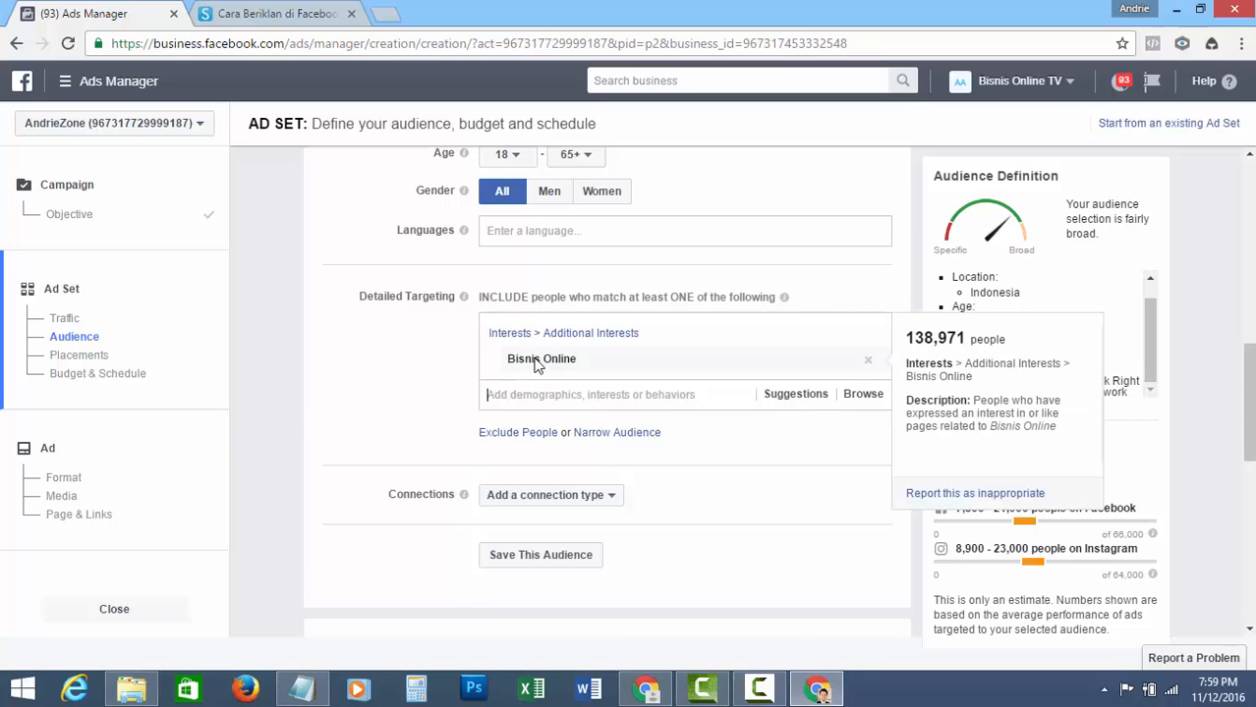
- Set the ad set's daily budget to Rp50000 and continue to the ad setup
scroll(346, 350, "down", 6)
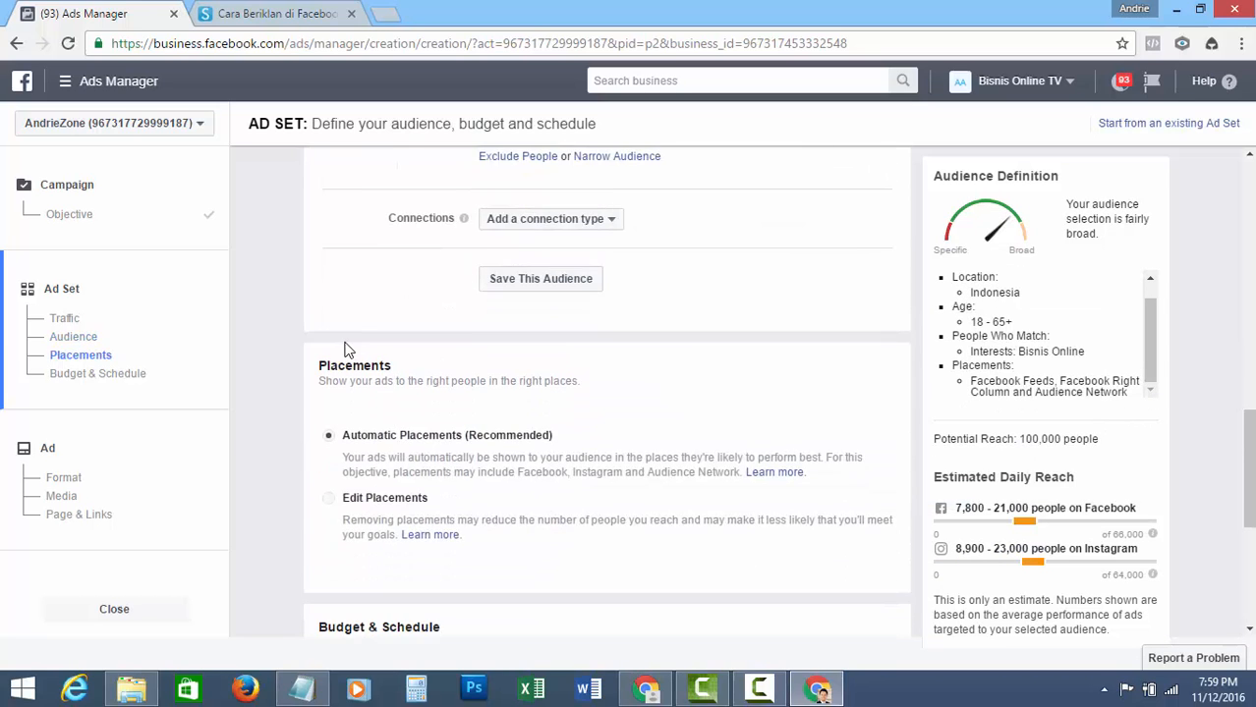
scroll(382, 346, "down", 1)
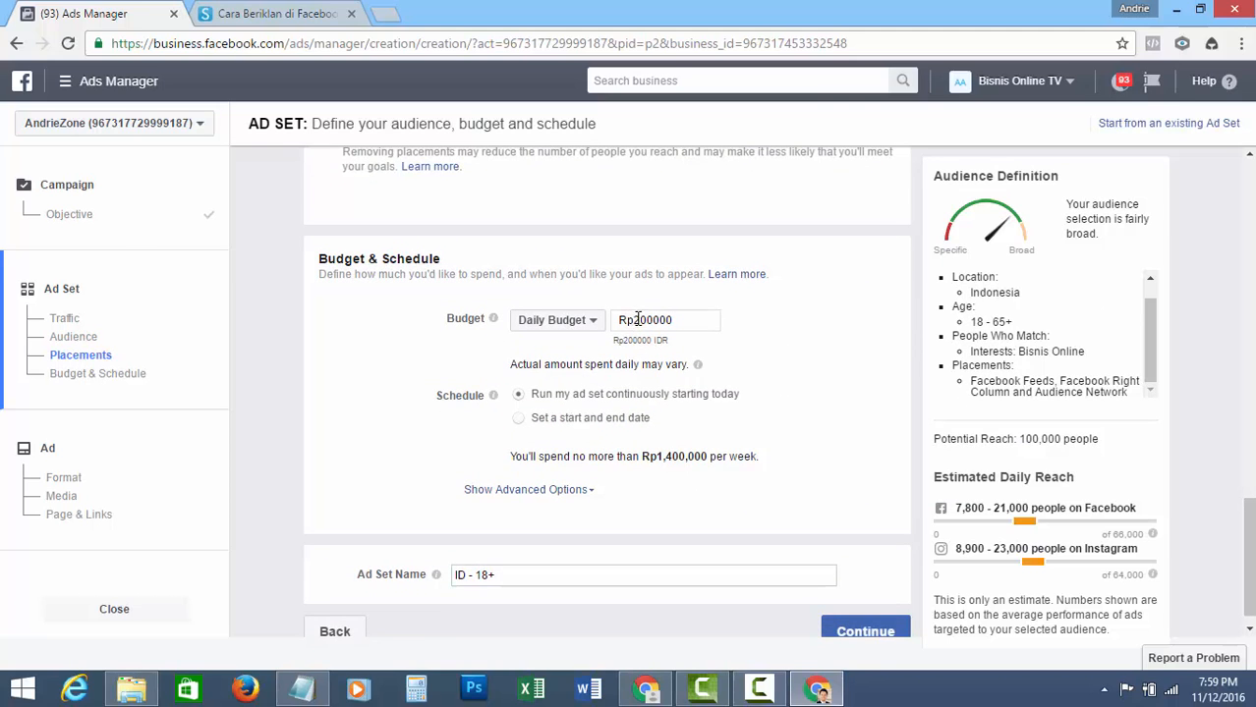
left_click_drag(637, 319, 649, 320)
type("5")
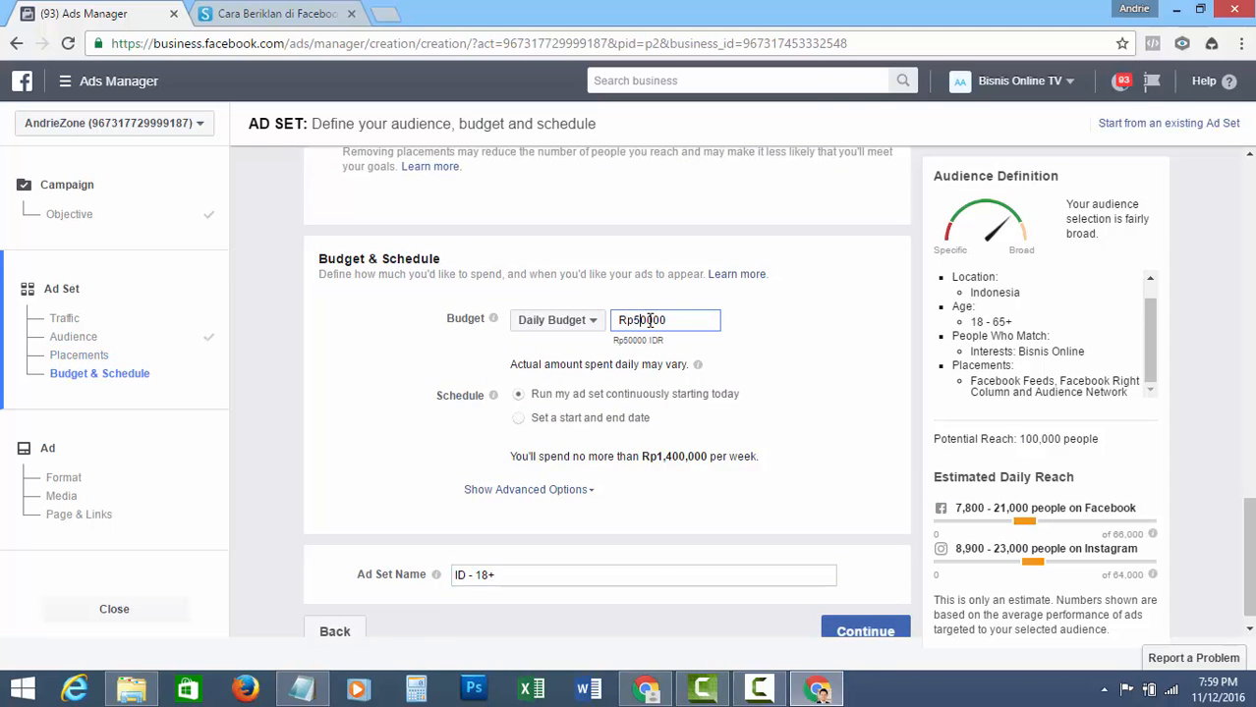
left_click(850, 385)
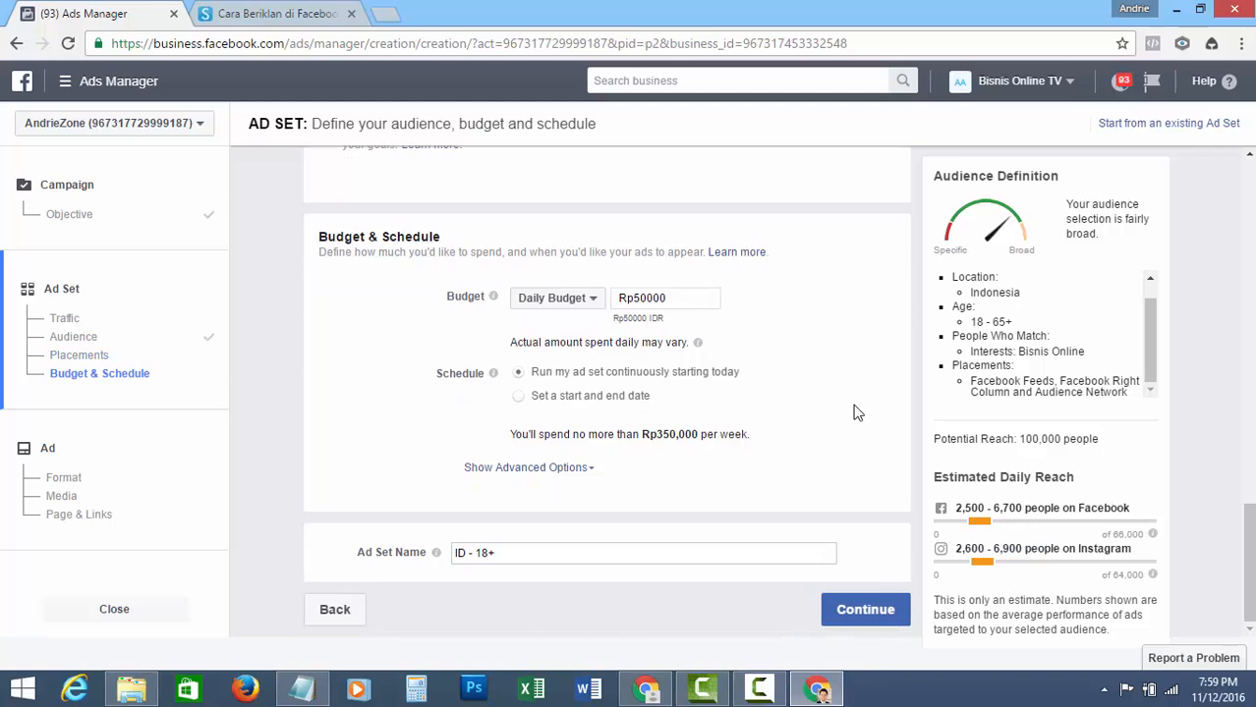
left_click(884, 609)
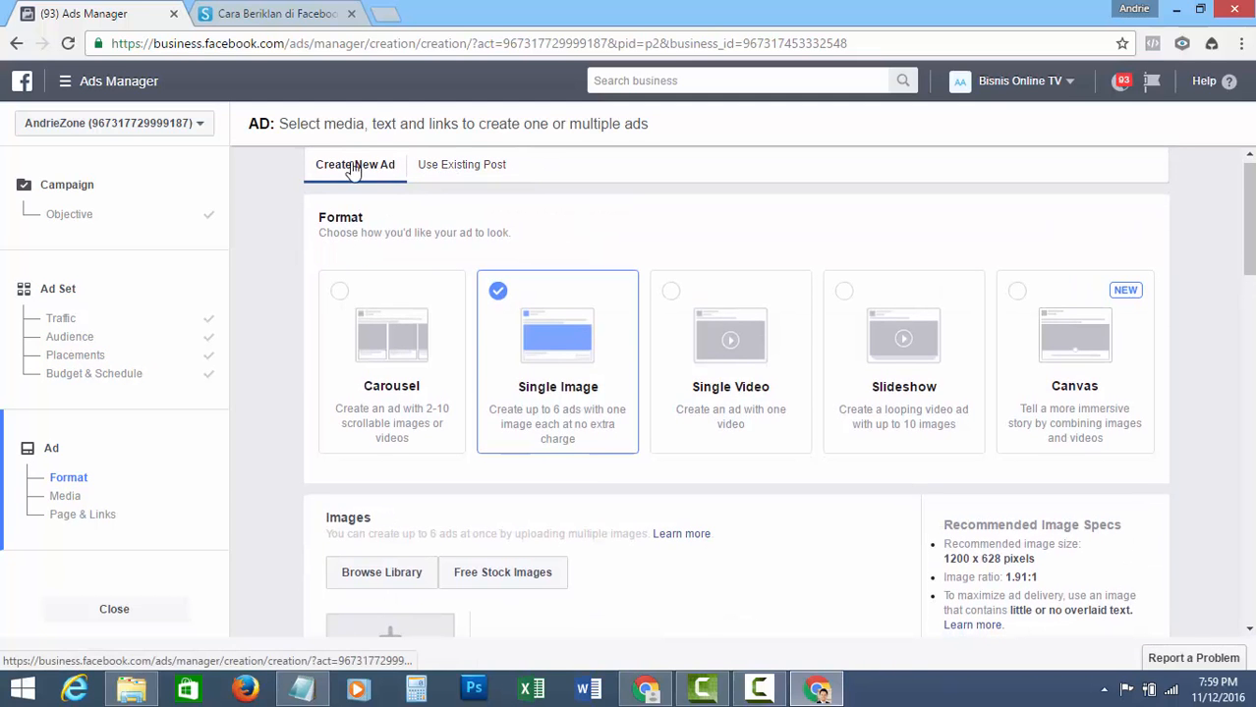
- Upload rahasiasuksesbisnis.jpg from the Pictures folder as the single-image ad's media
scroll(269, 272, "down", 4)
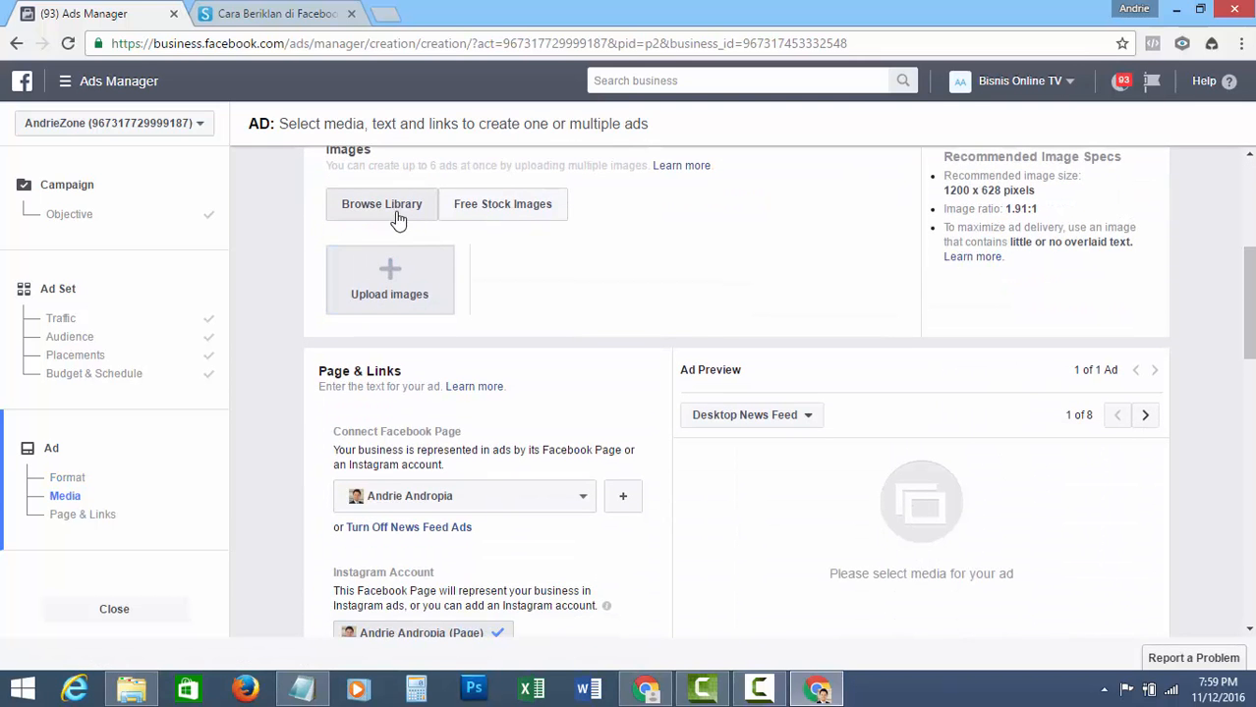
left_click(396, 277)
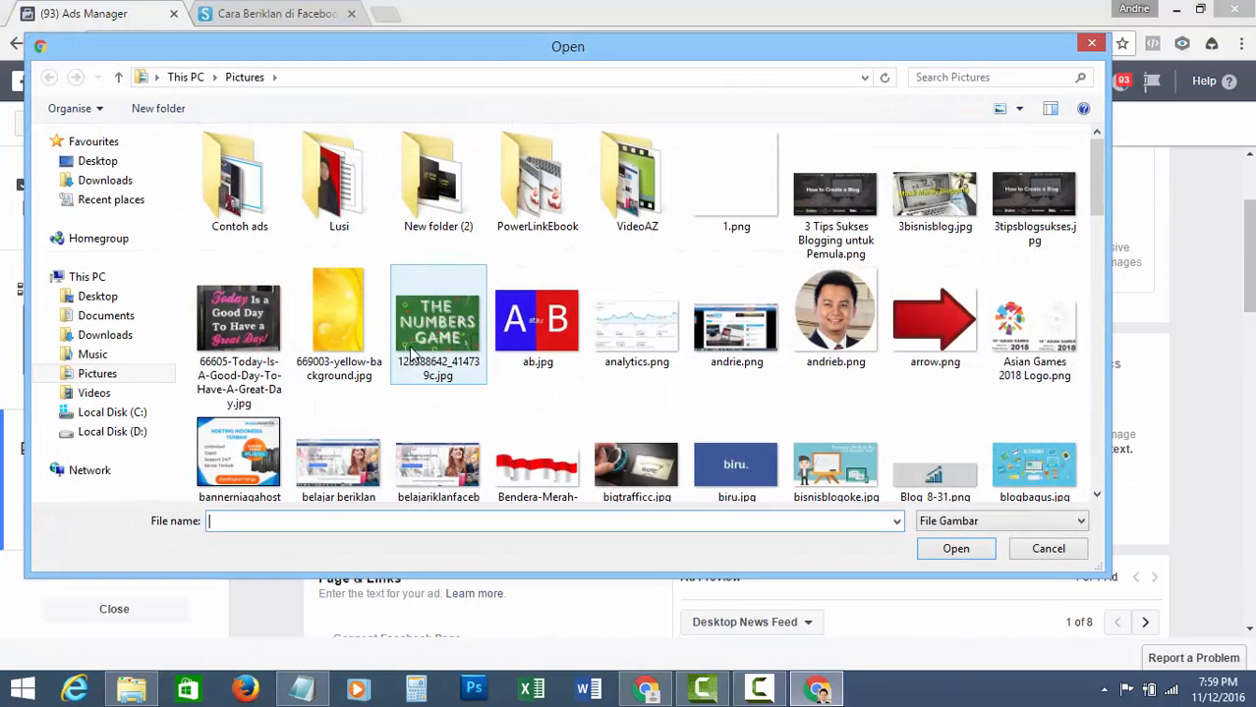
left_click(735, 461)
scroll(630, 409, "down", 5)
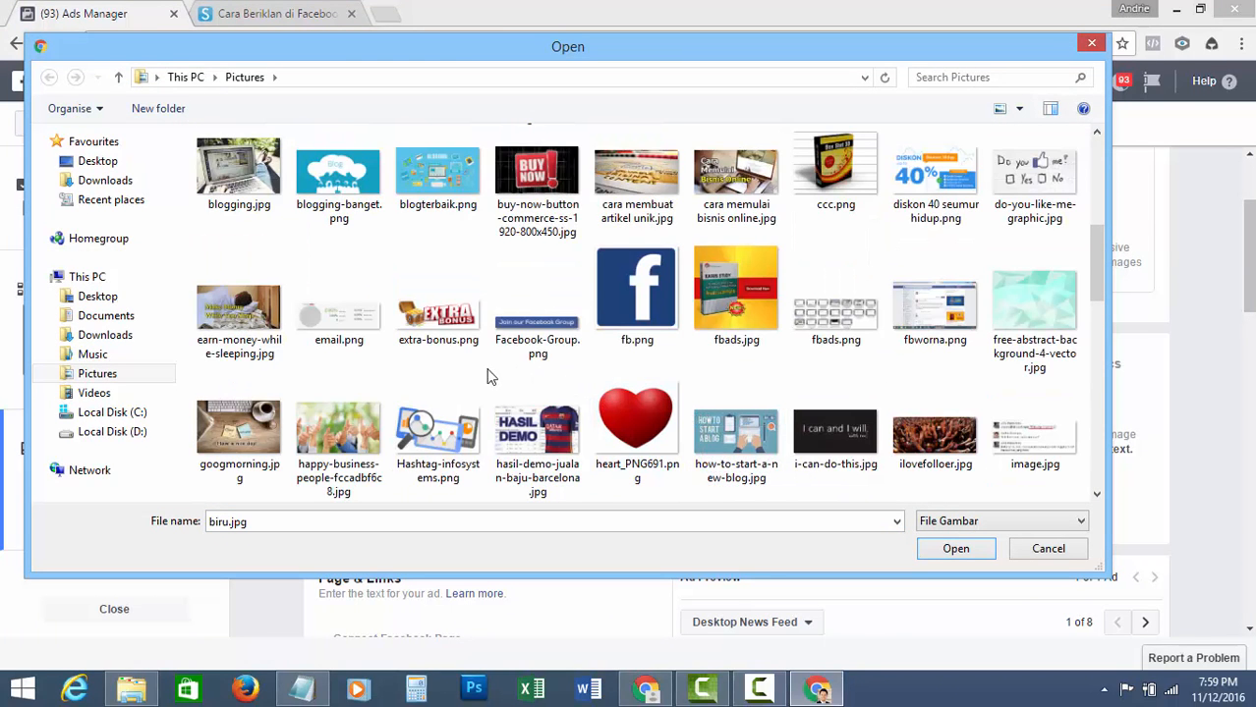
scroll(551, 292, "down", 1)
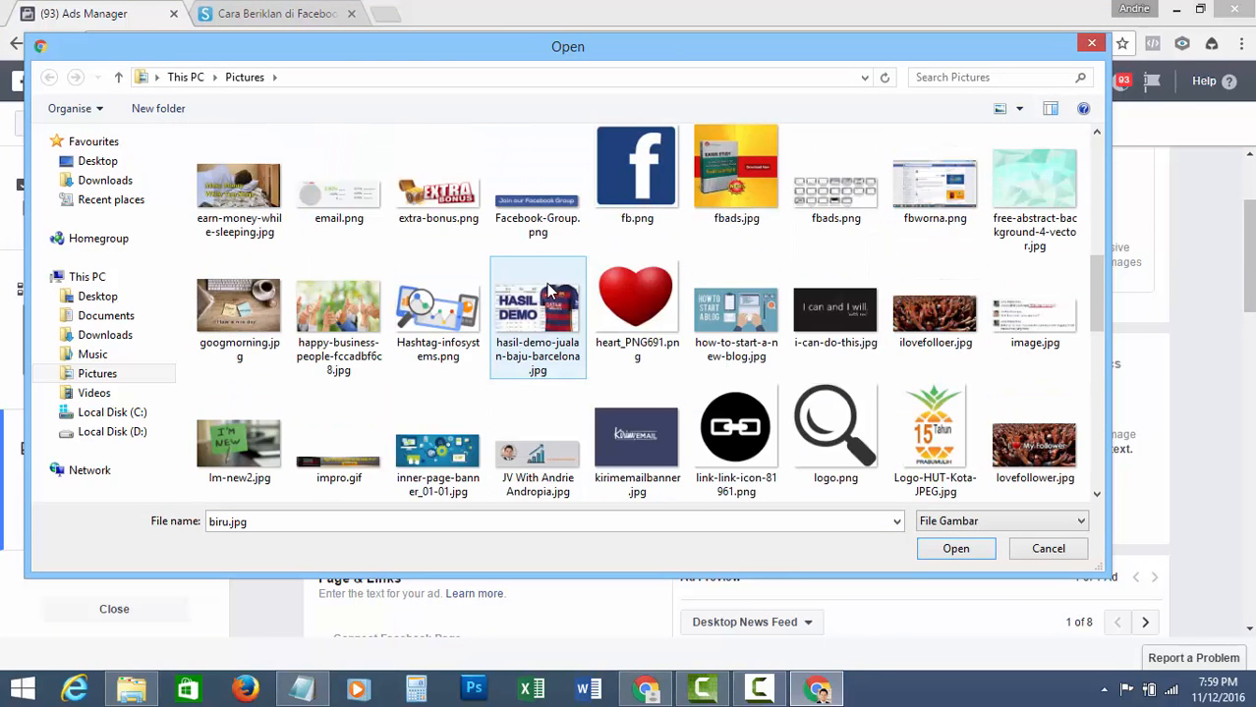
scroll(550, 292, "down", 5)
scroll(884, 314, "up", 2)
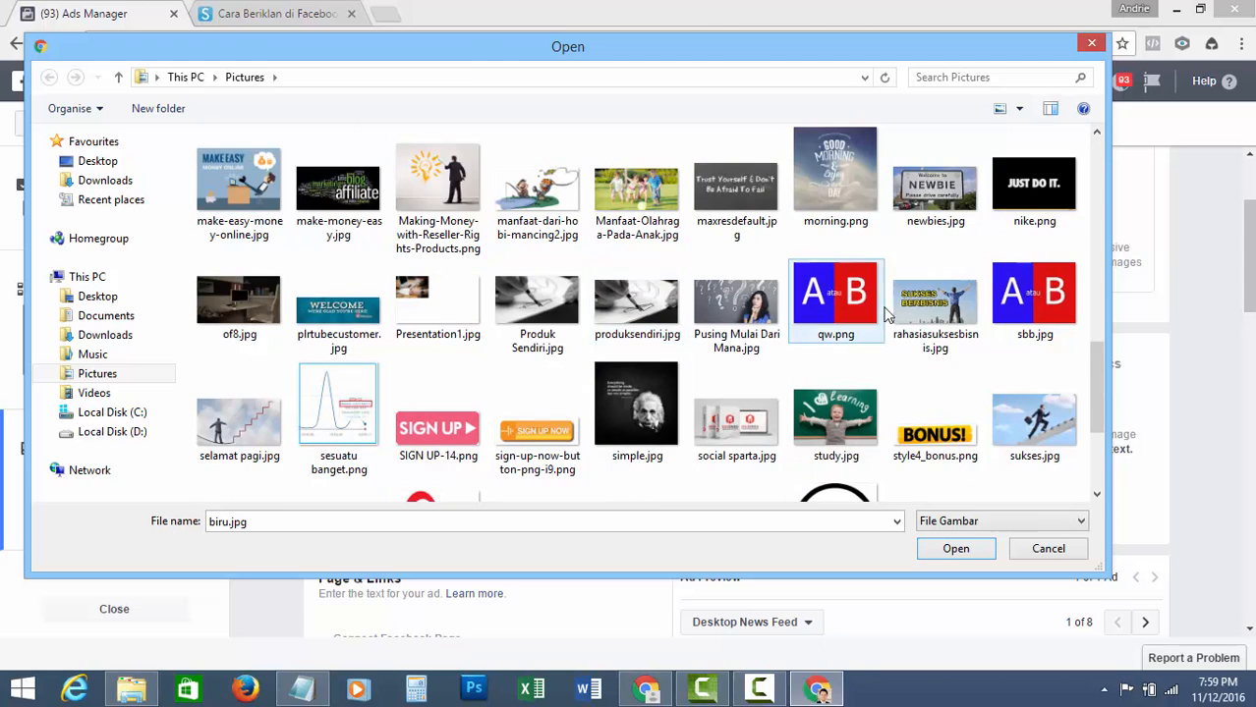
left_click(933, 299)
left_click(955, 548)
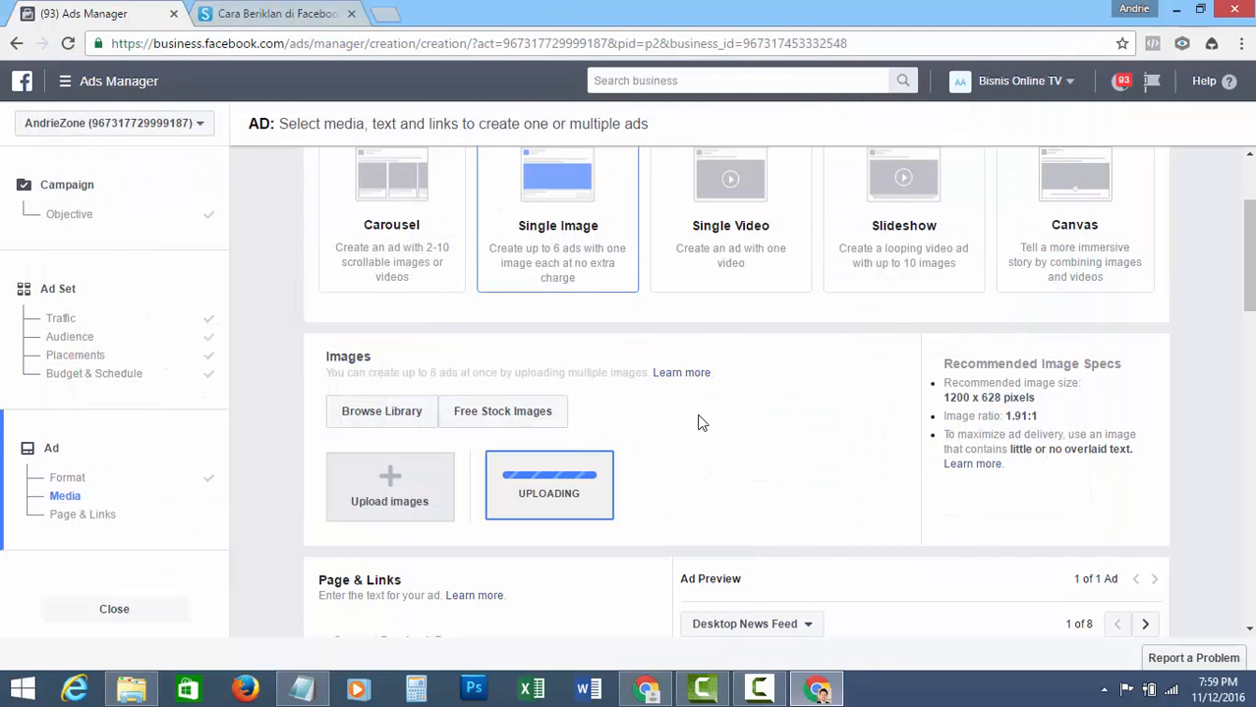
- Copy the address of the blog article "Bagaimana Cara Yang Benar Menjalankan Bisnis Affiliate" and set it as the ad's destination website URL
scroll(704, 425, "down", 4)
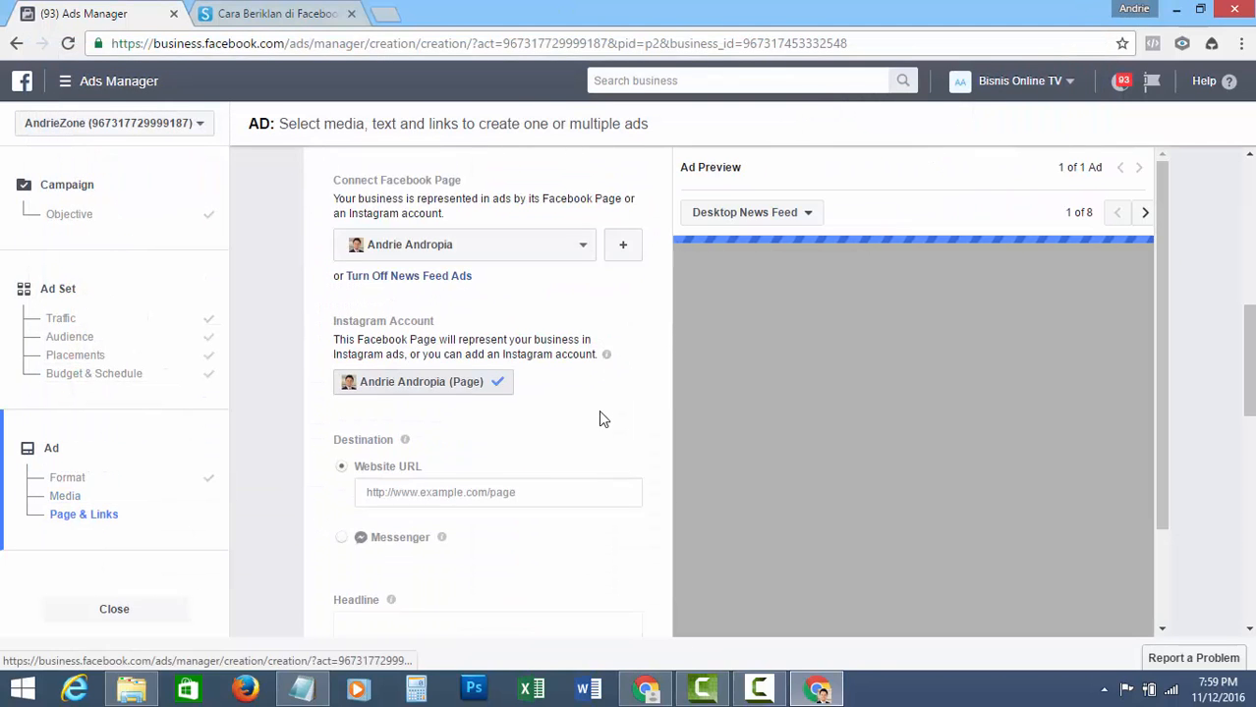
scroll(468, 384, "down", 2)
left_click(469, 309)
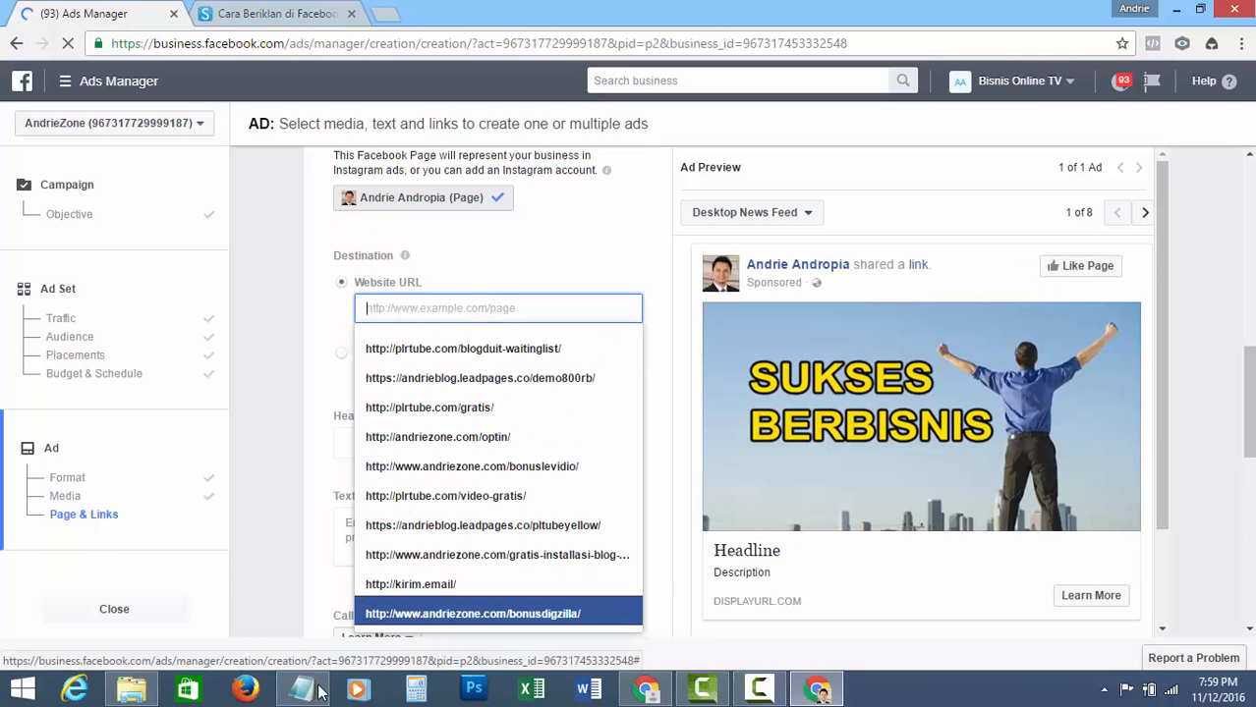
left_click(649, 690)
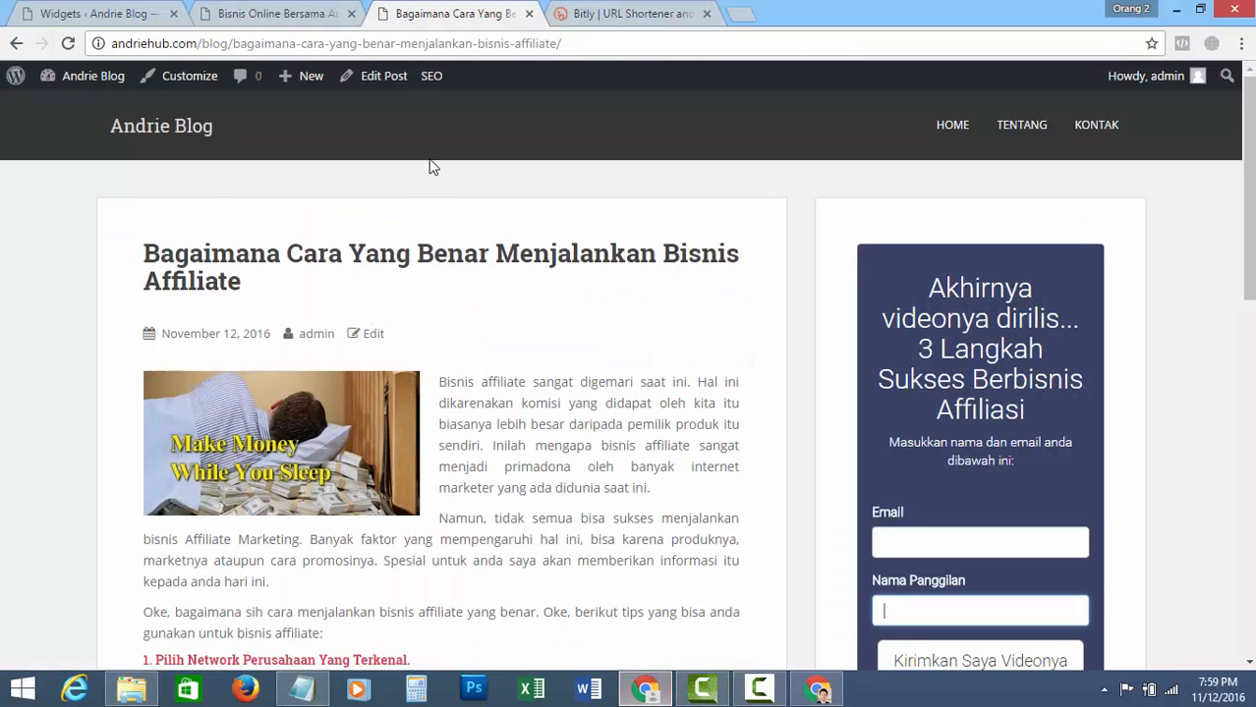
left_click(494, 47)
key("ctrl+c")
left_click(818, 691)
left_click(542, 310)
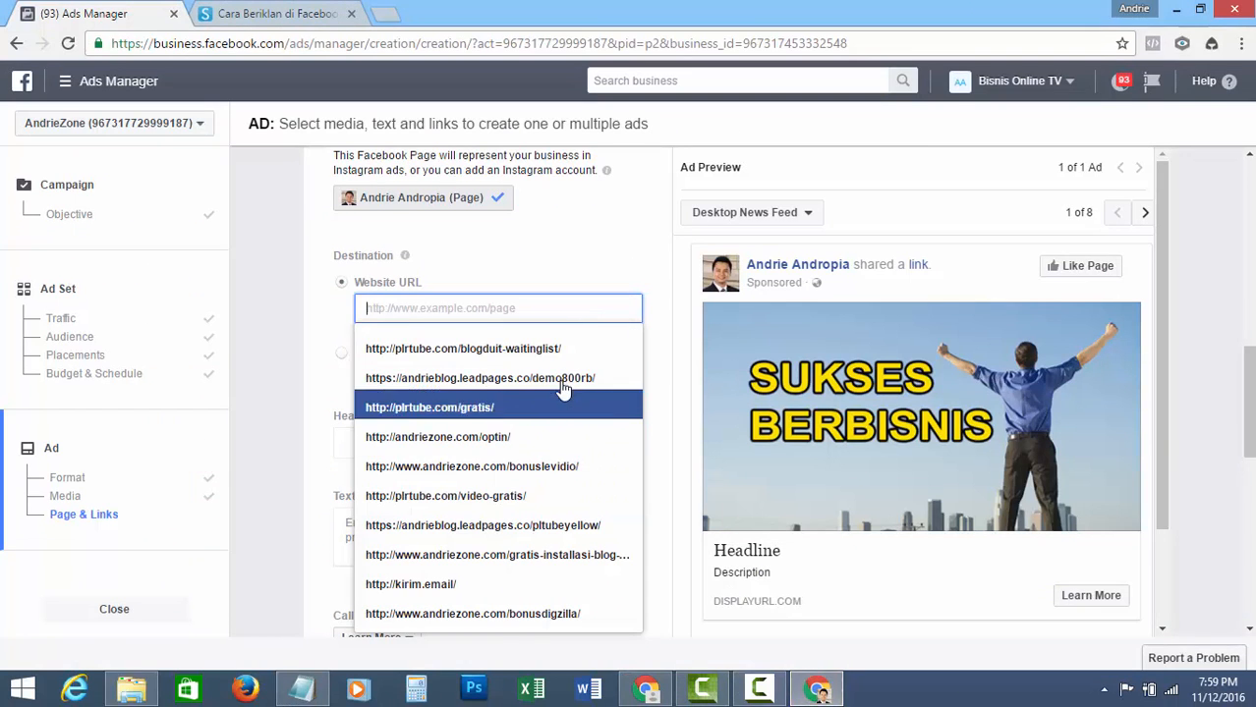
key("ctrl+v")
left_click(538, 339)
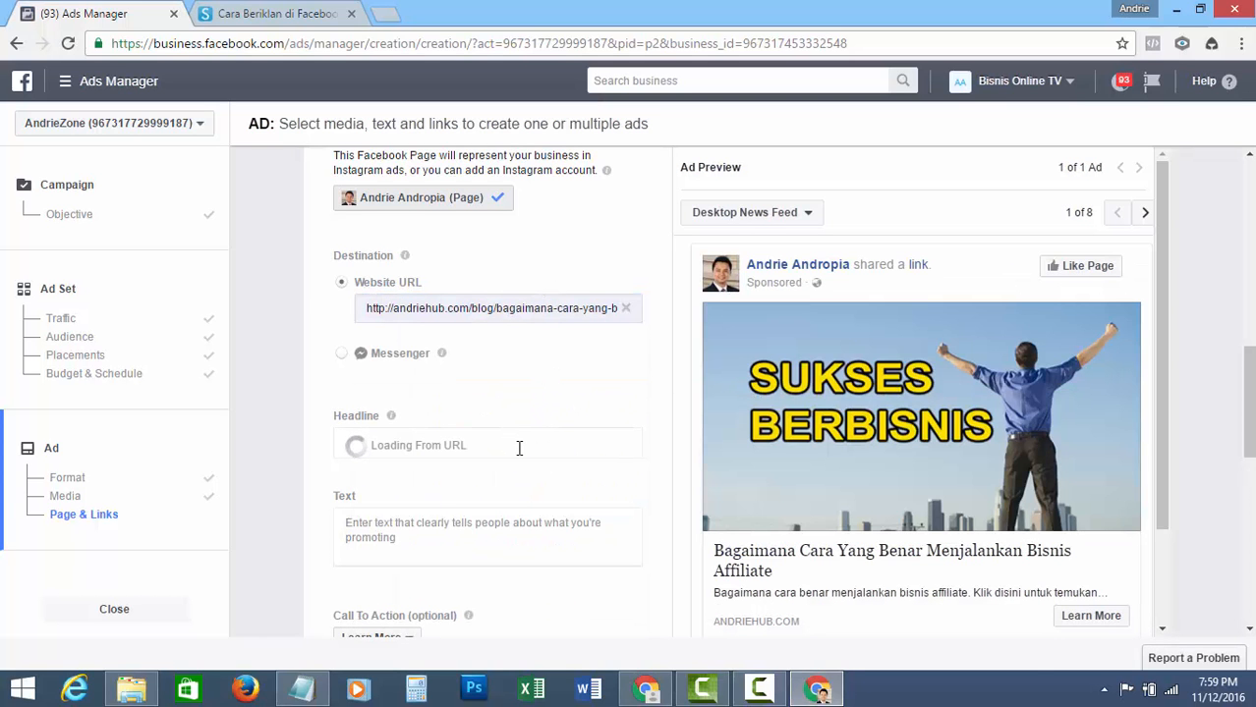
- Set the ad's headline to "BISNIS ONLINE TERBARU 2017"
left_click(528, 445)
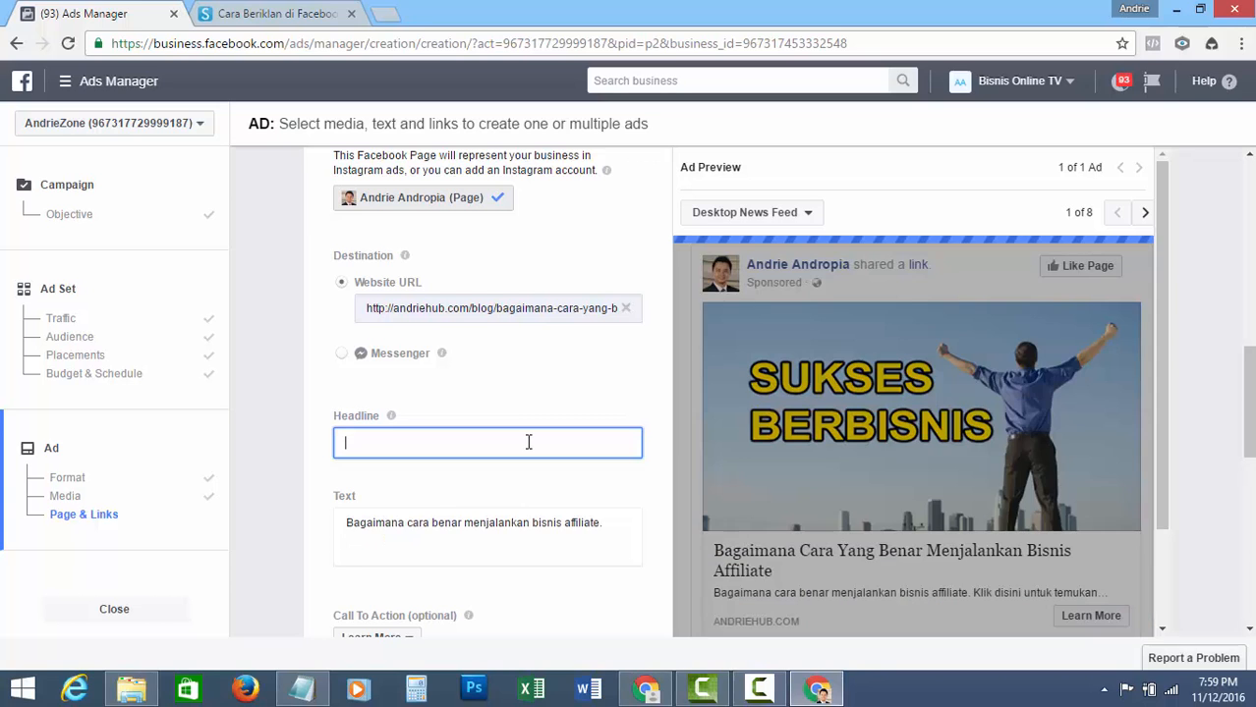
type("BISNIS ")
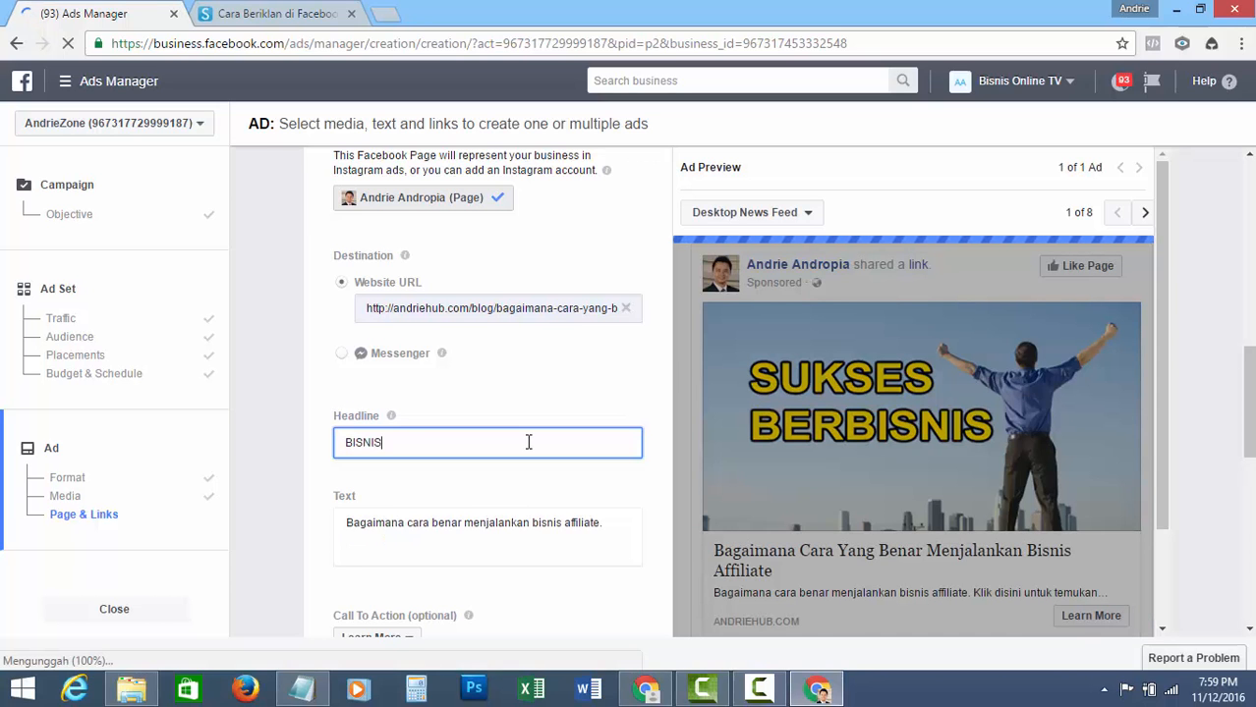
type("ONLINE TERBARU 2017")
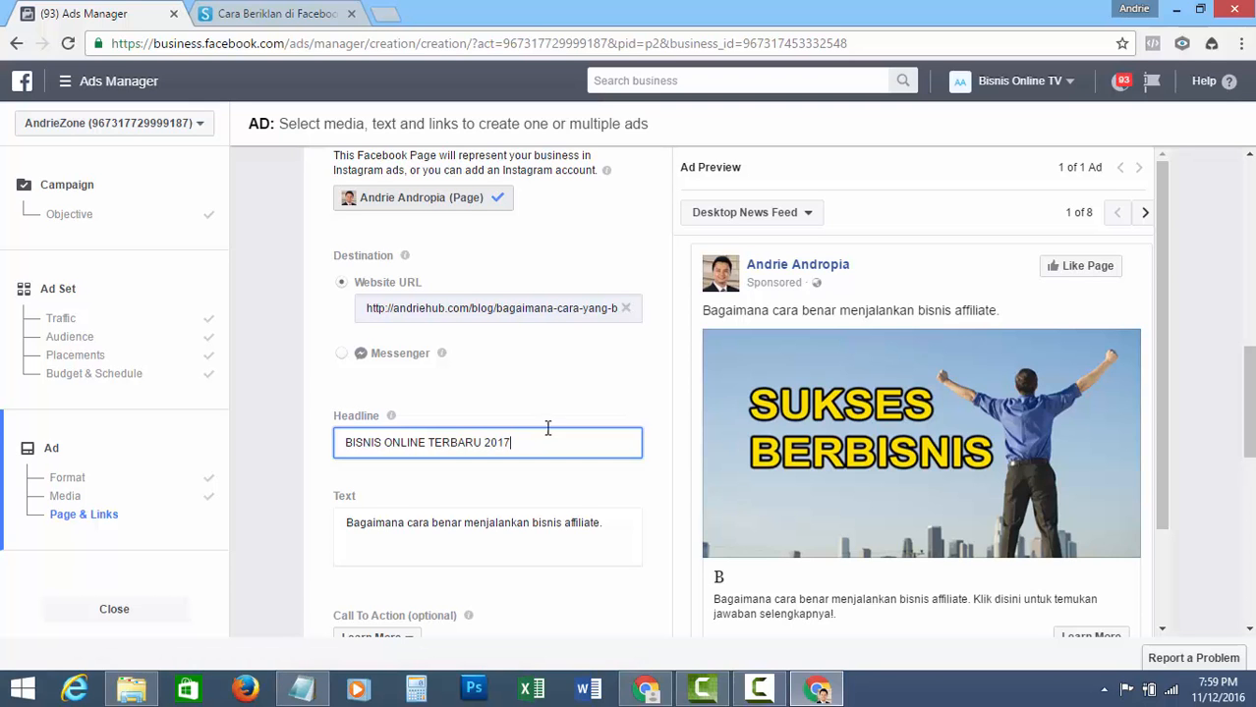
left_click(554, 385)
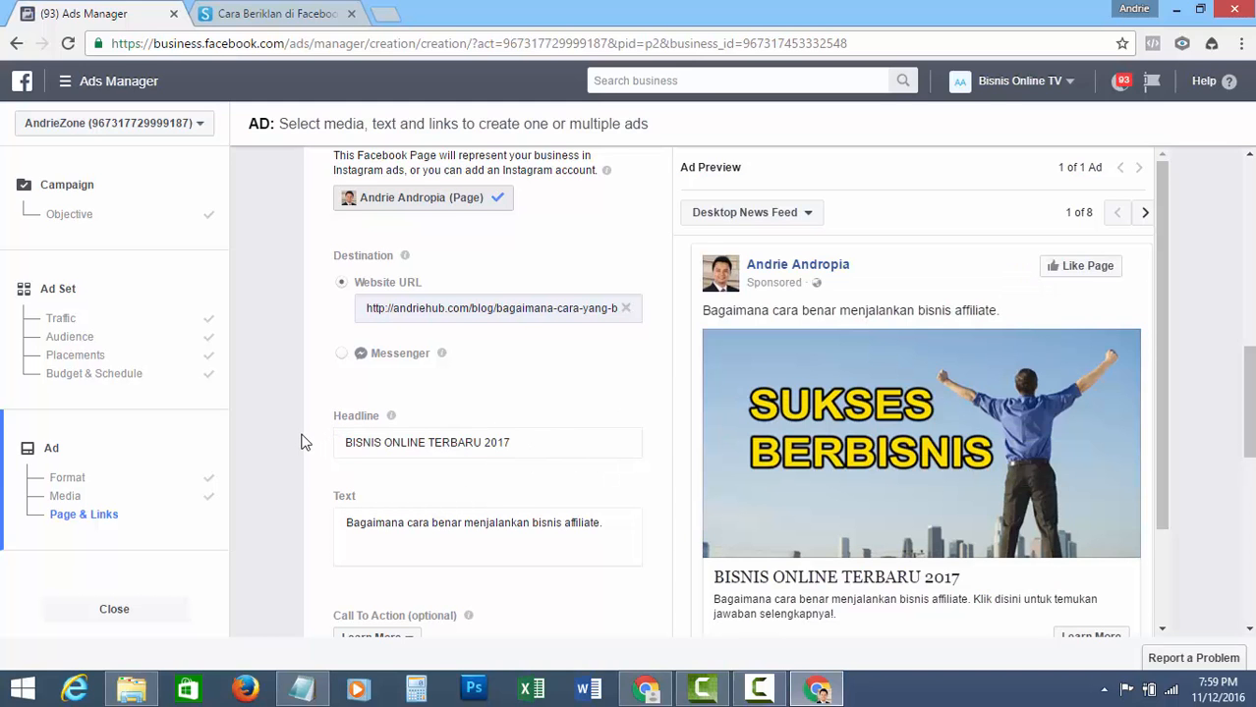
- Add "Klik gambar untuk mendapatkan jawabannya." after the existing sentence in the ad's text
scroll(527, 382, "down", 1)
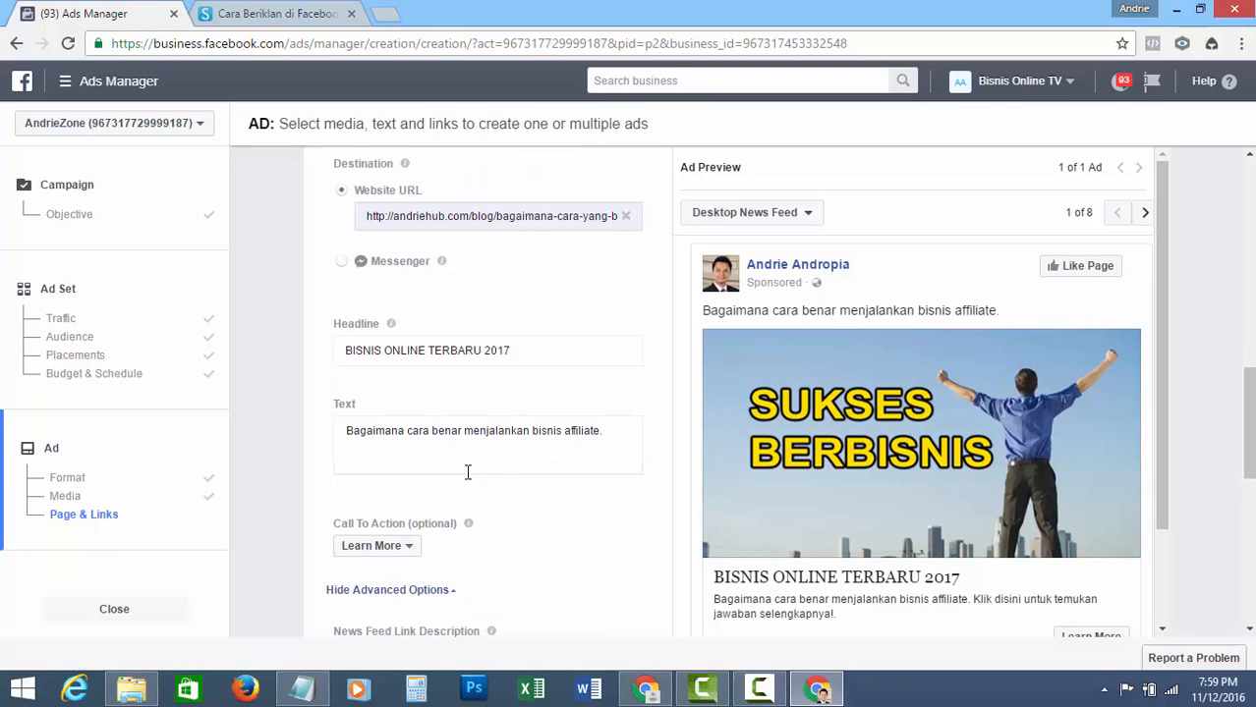
left_click(616, 436)
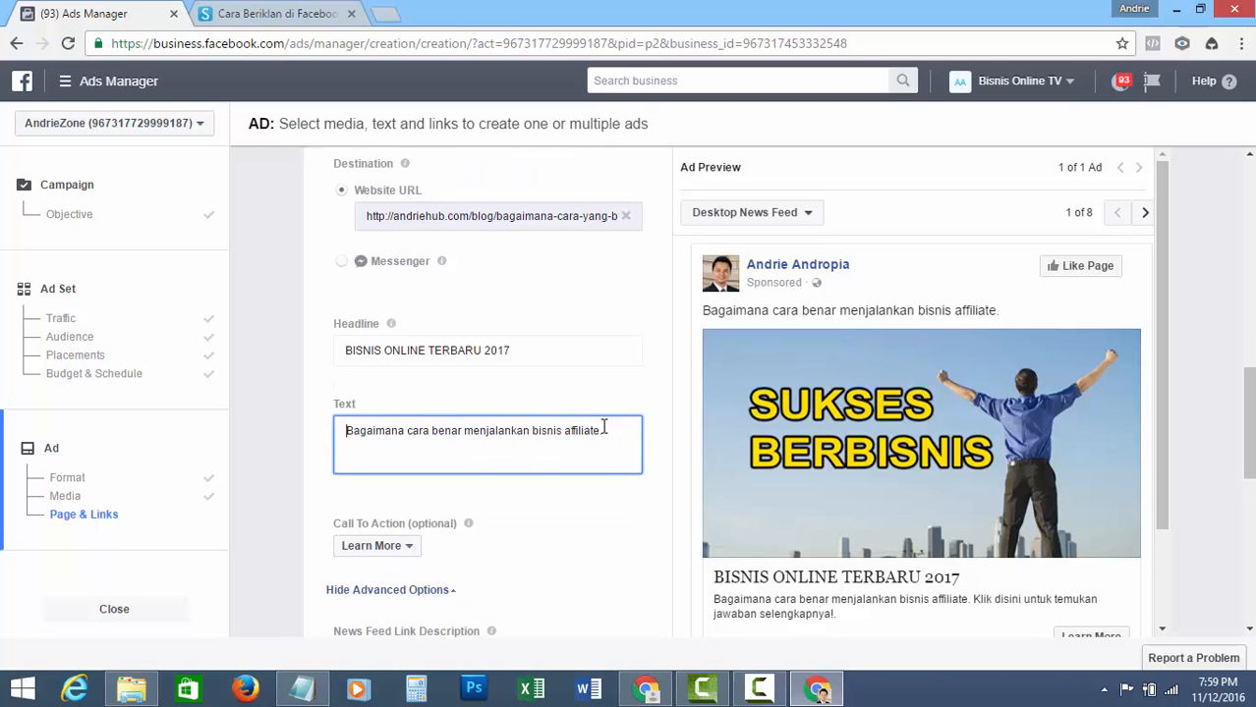
type("Kli")
key("BackSpace")
key("BackSpace")
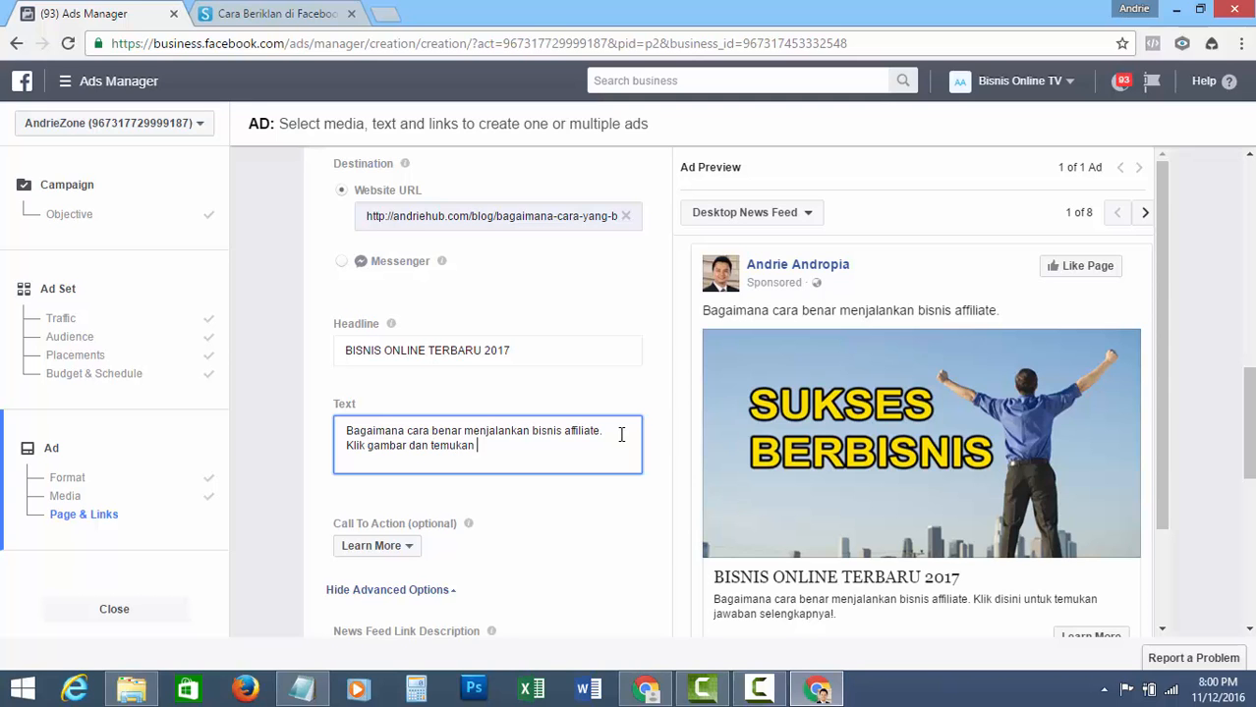
key("BackSpace")
key("BackSpace")
key("BackSpace")
key("BackSpace")
key("BackSpace")
key("BackSpace")
key("BackSpace")
key("BackSpace")
key("BackSpace")
key("BackSpace")
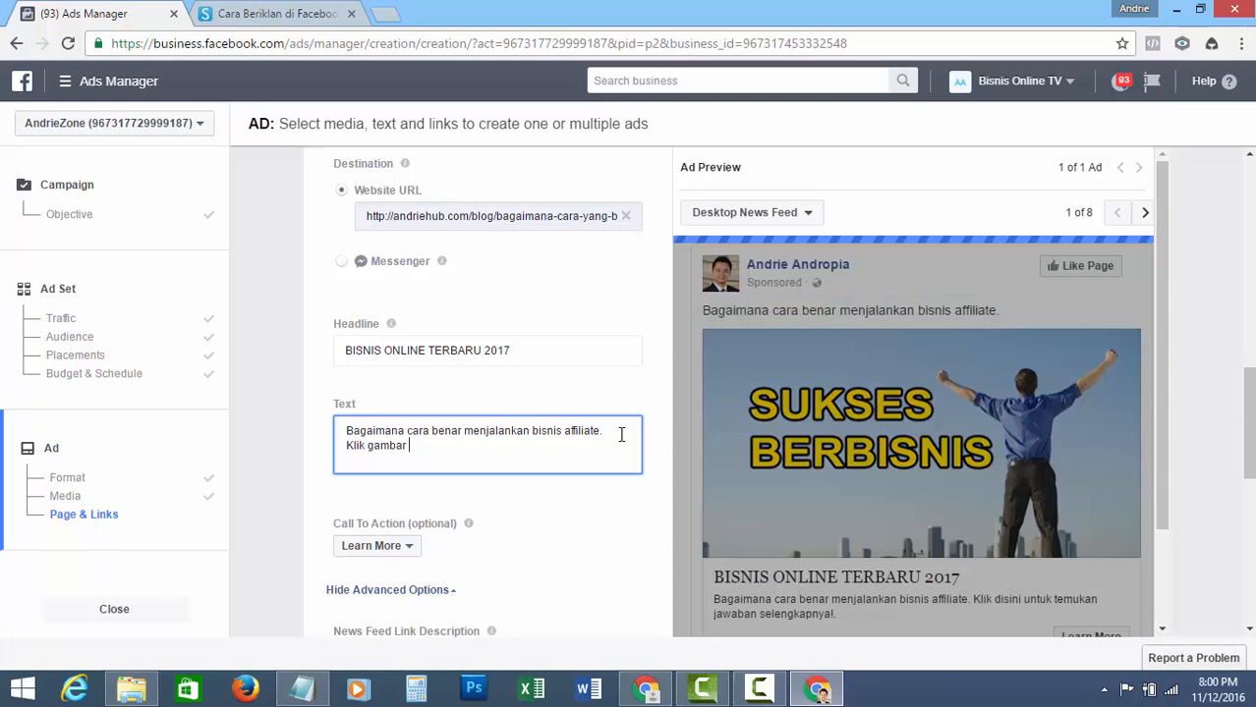
type("untuk mendapatkan jawabannya.")
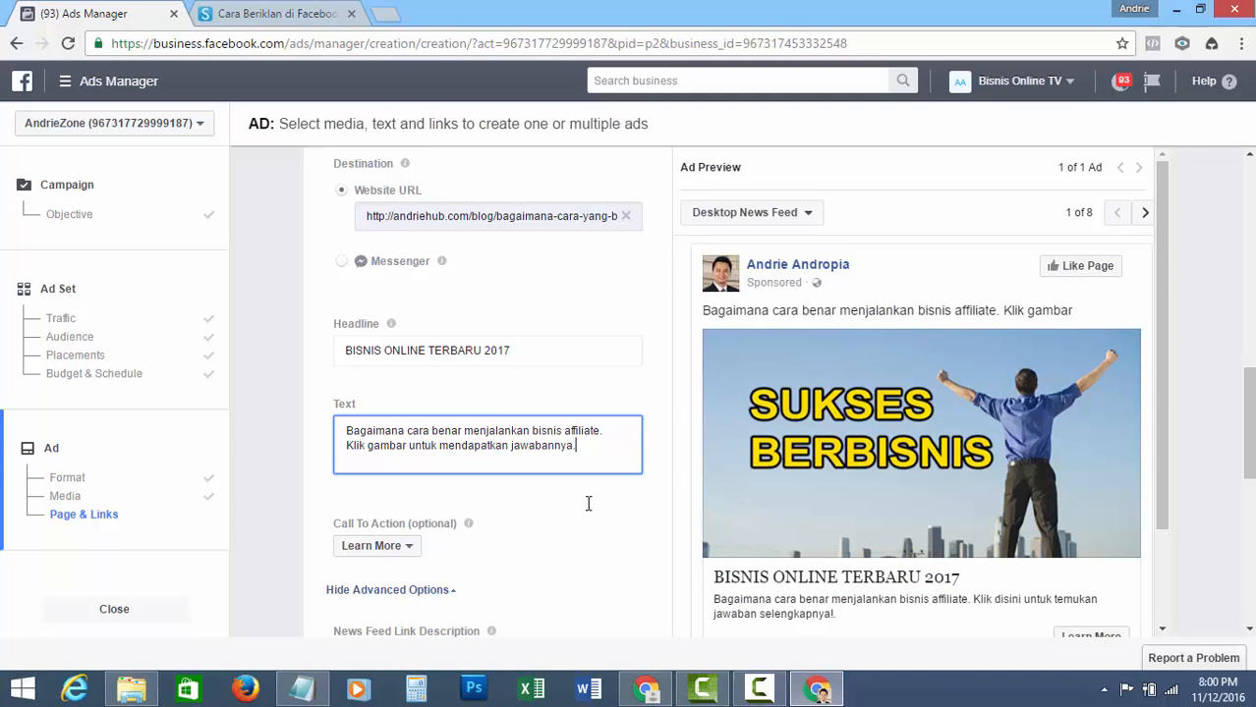
left_click(590, 509)
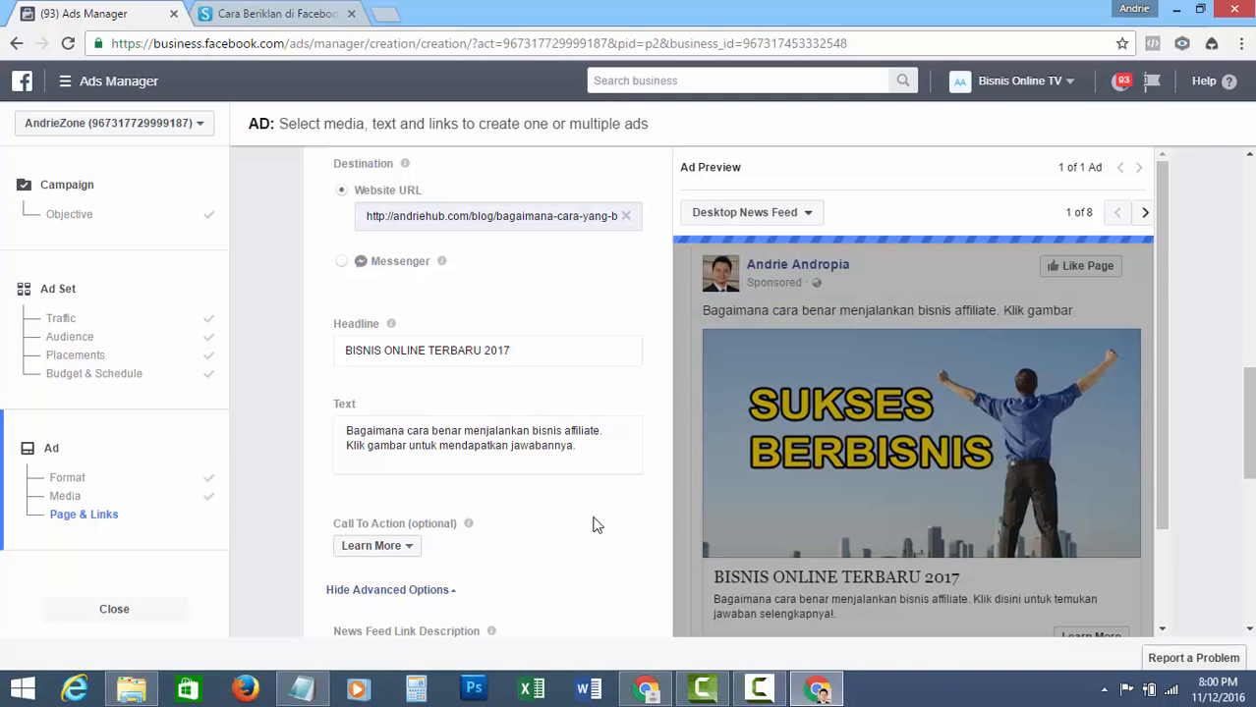
- Check the ad's desktop and mobile News Feed previews and place the order
scroll(563, 510, "down", 2)
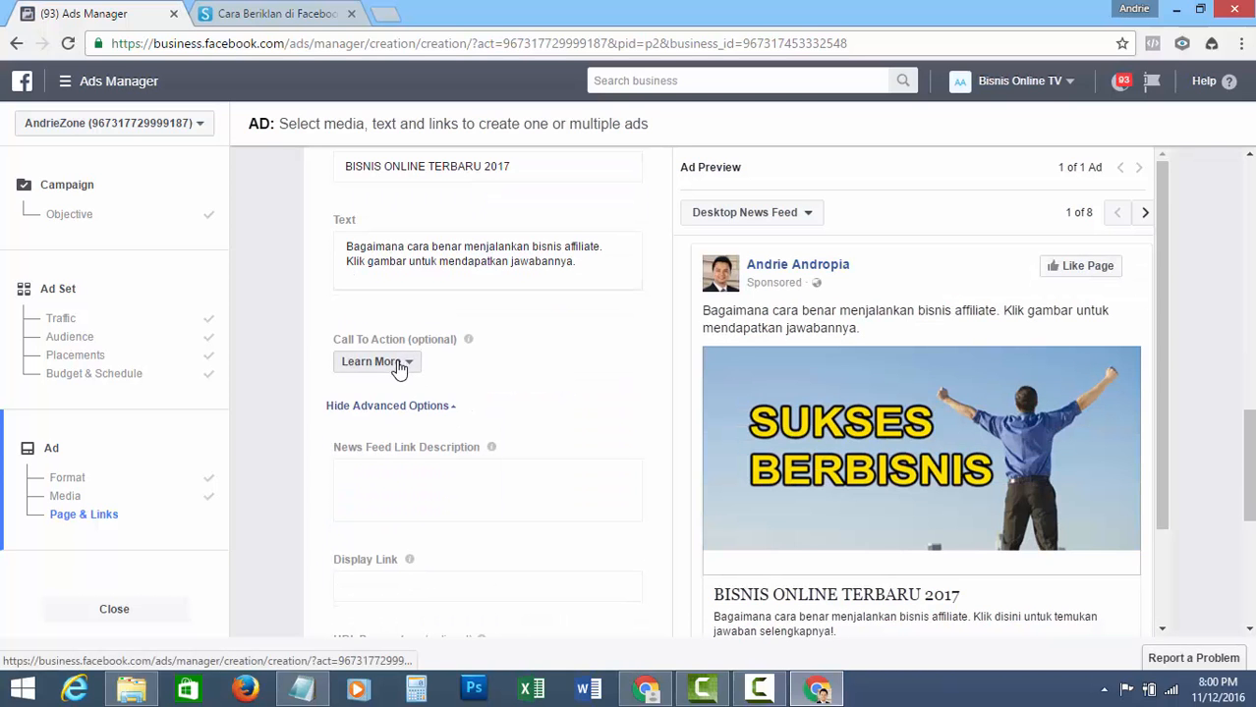
scroll(1152, 295, "up", 3)
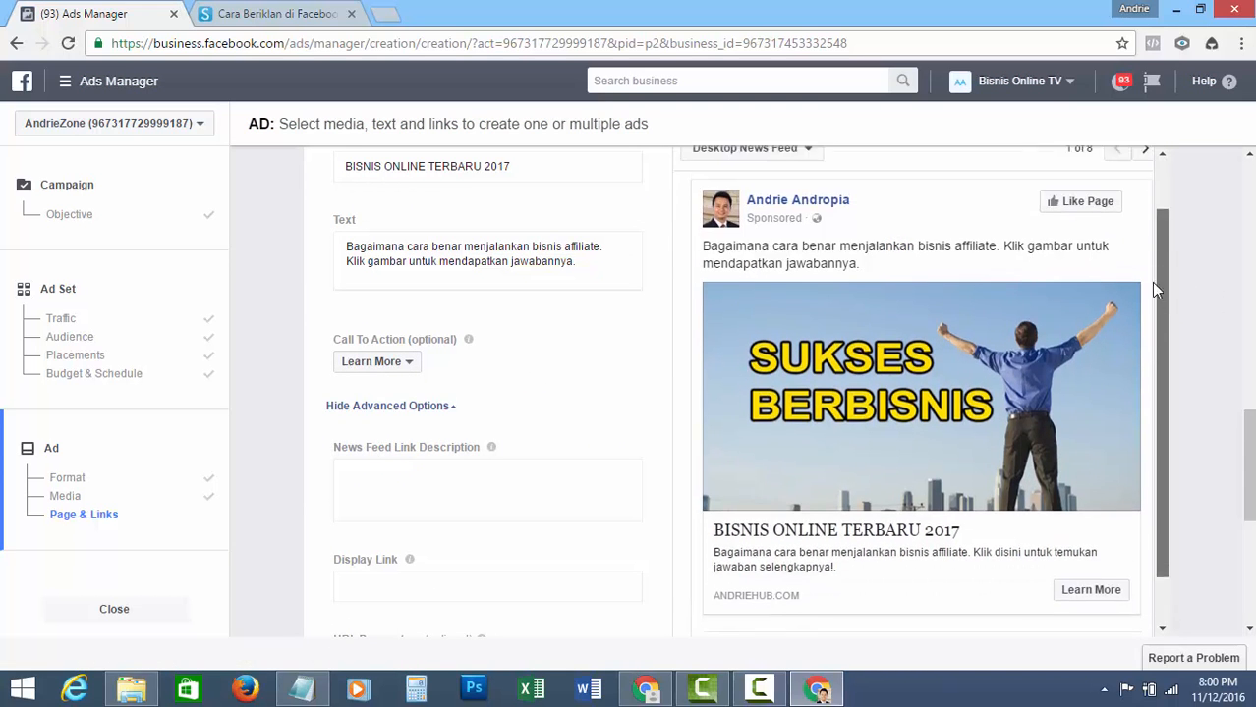
left_click(1144, 187)
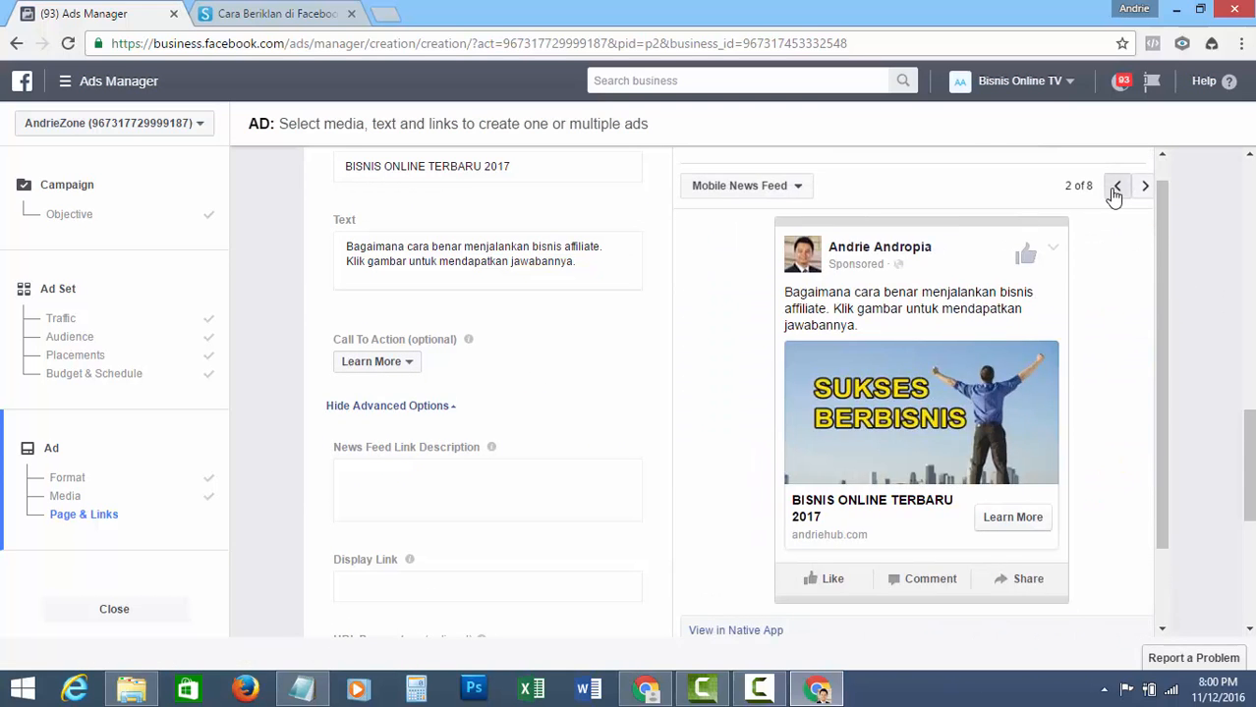
left_click(1117, 186)
scroll(1213, 410, "down", 4)
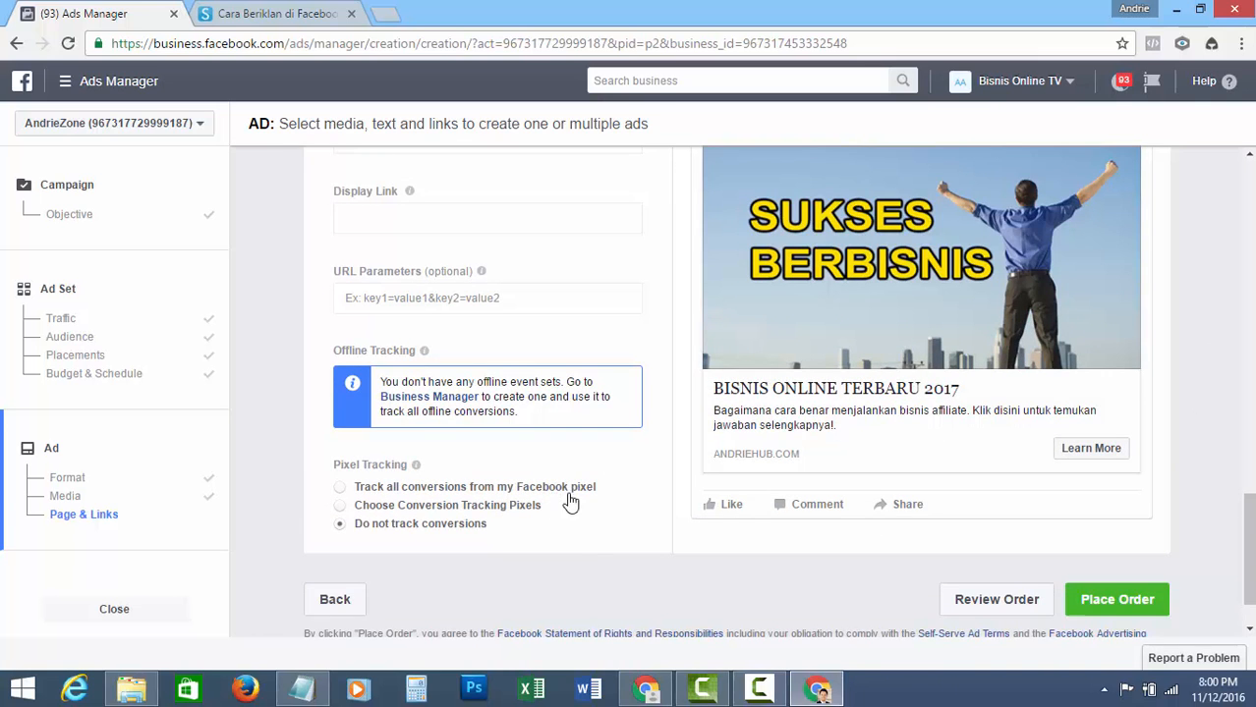
left_click(1117, 598)
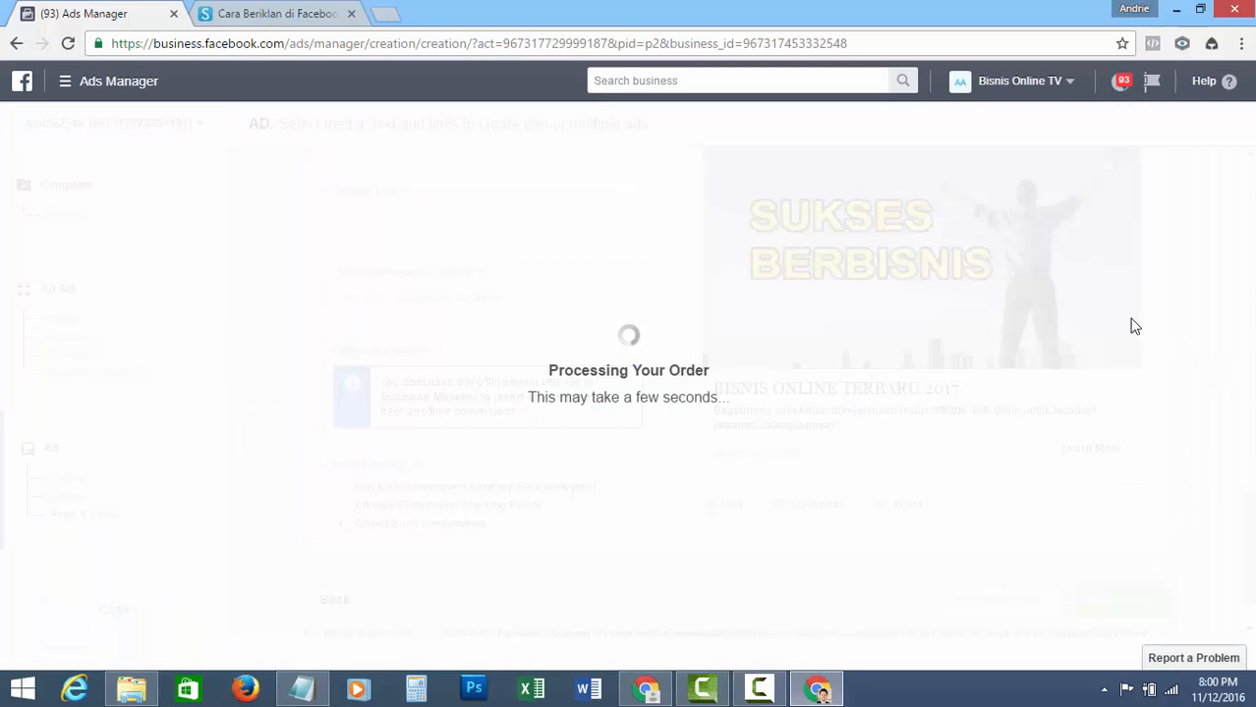